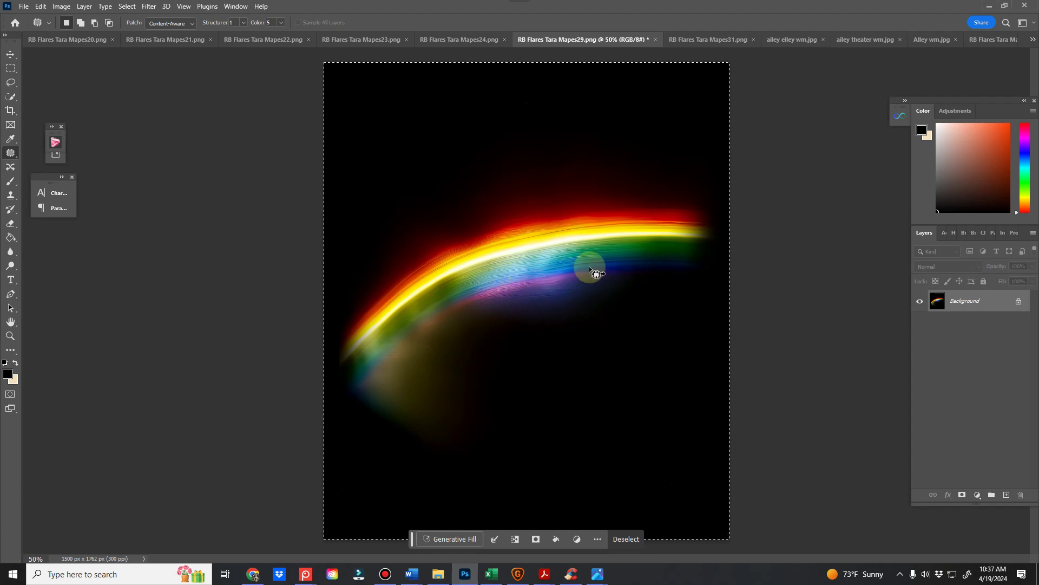
- Paste the copied rainbow flare into ailey elley wm.jpg and set the new layer's blend mode to Screen
{"action": "left_click", "coordinate": [801, 39]}
{"action": "key", "text": "ctrl+v"}
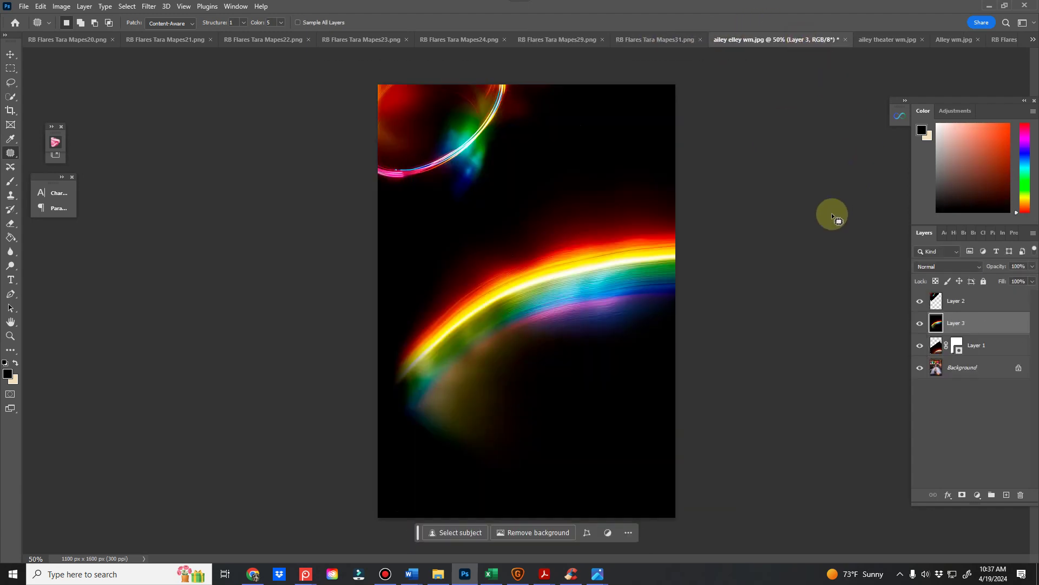
{"action": "left_click", "coordinate": [946, 266]}
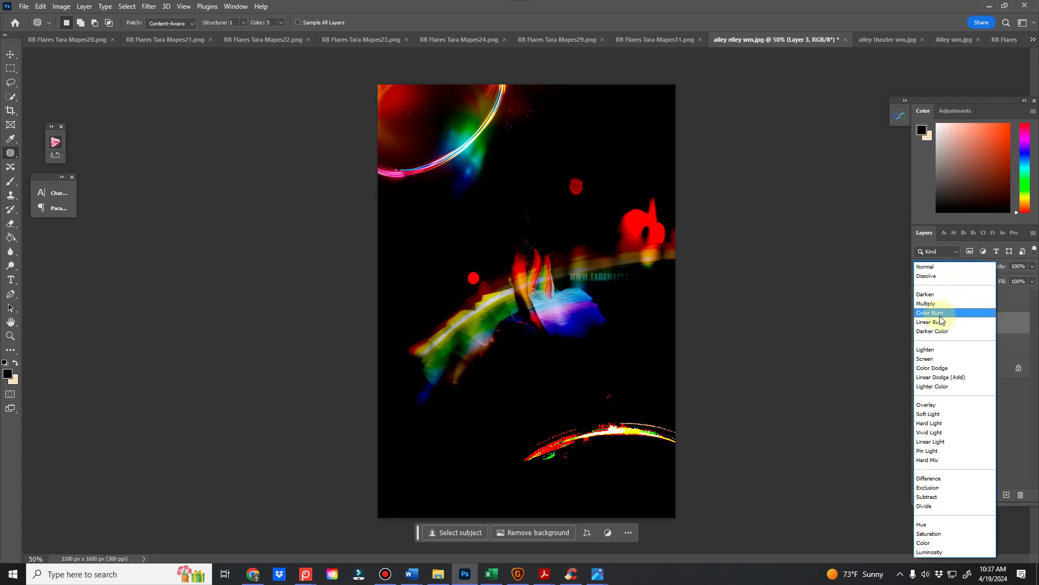
{"action": "left_click", "coordinate": [937, 358]}
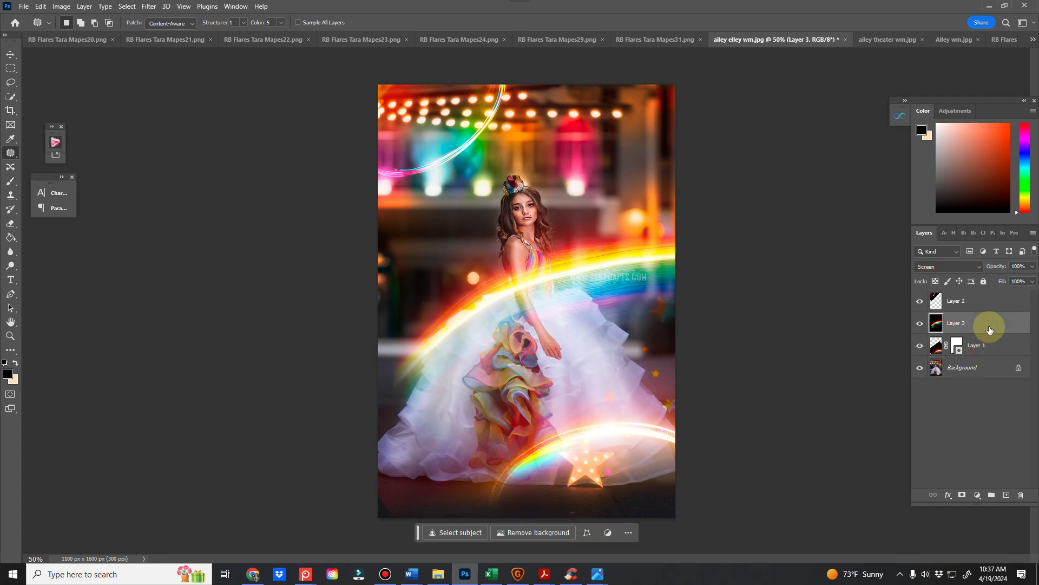
- Shrink the rainbow flare on Layer 3 and move it up so that it arches above the girl's head
{"action": "key", "text": "ctrl+t"}
{"action": "left_click_drag", "start_coordinate": [788, 323], "coordinate": [610, 208]}
{"action": "left_click", "coordinate": [536, 22]}
{"action": "key", "text": "j"}
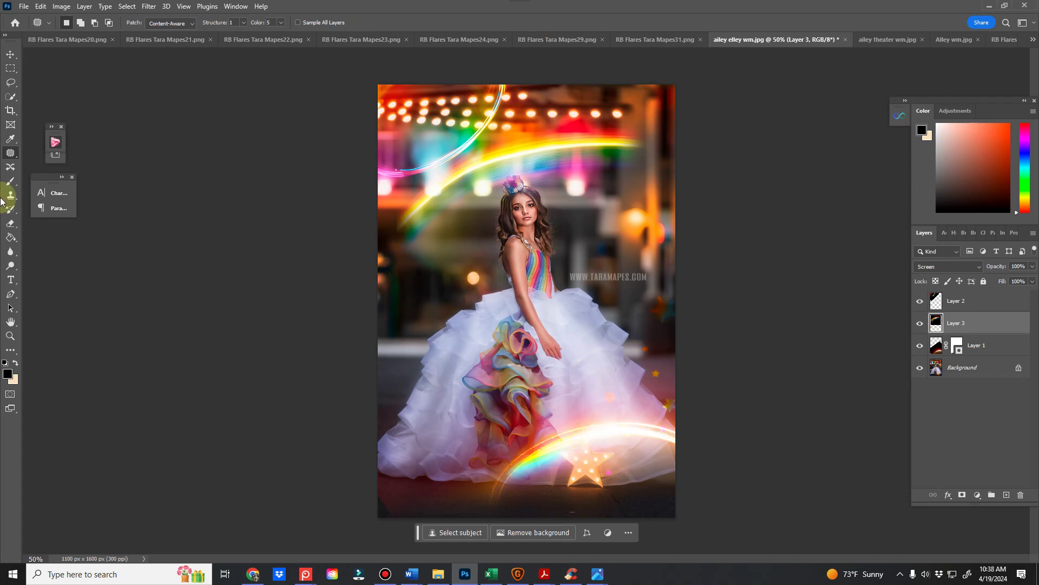
- Switch to the Brush tool and reduce the brush size to 100
{"action": "key", "text": "b"}
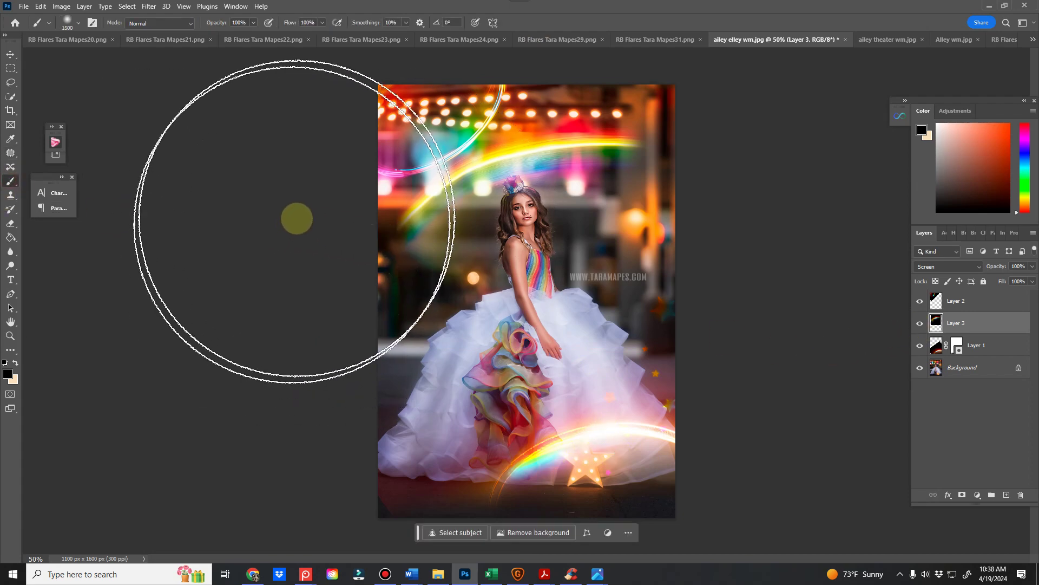
{"action": "key", "text": "bracketleft"}
{"action": "key", "text": "bracketleft"}
{"action": "key", "text": "bracketleft"}
{"action": "key", "text": "bracketleft"}
{"action": "key", "text": "bracketleft"}
{"action": "key", "text": "bracketleft"}
{"action": "key", "text": "bracketleft"}
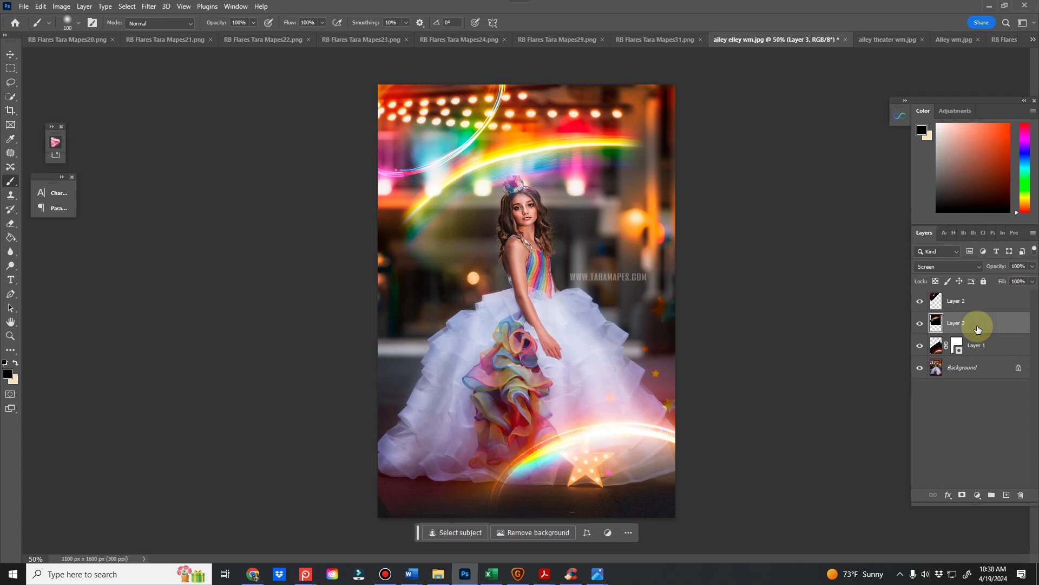
- Rotate the rainbow flare about 57° and place it across the upper-right corner of the photo, checking it against Layer 2
{"action": "key", "text": "ctrl+t"}
{"action": "left_click_drag", "start_coordinate": [579, 373], "coordinate": [608, 219]}
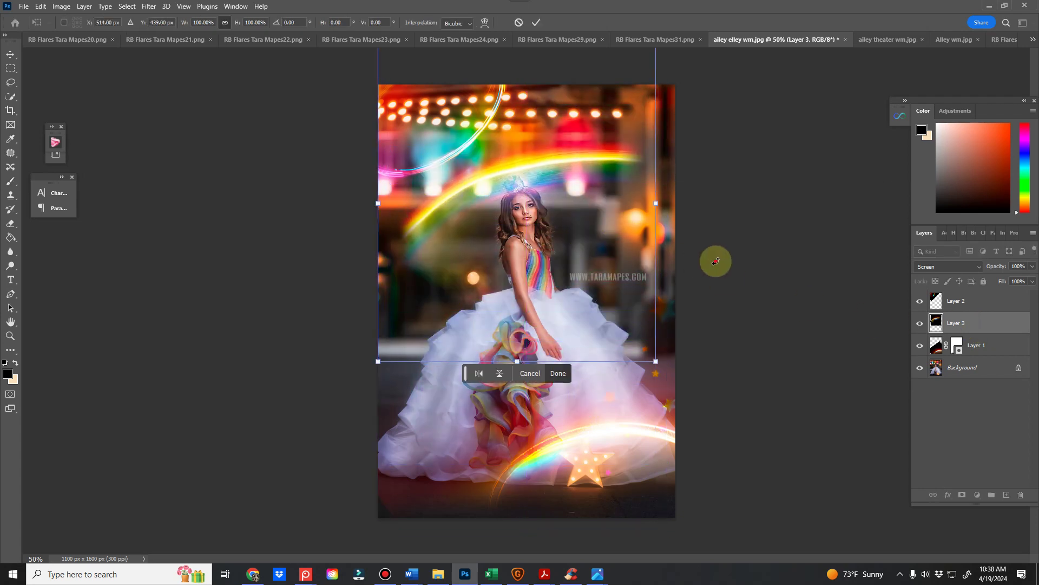
{"action": "left_click_drag", "start_coordinate": [715, 261], "coordinate": [592, 224]}
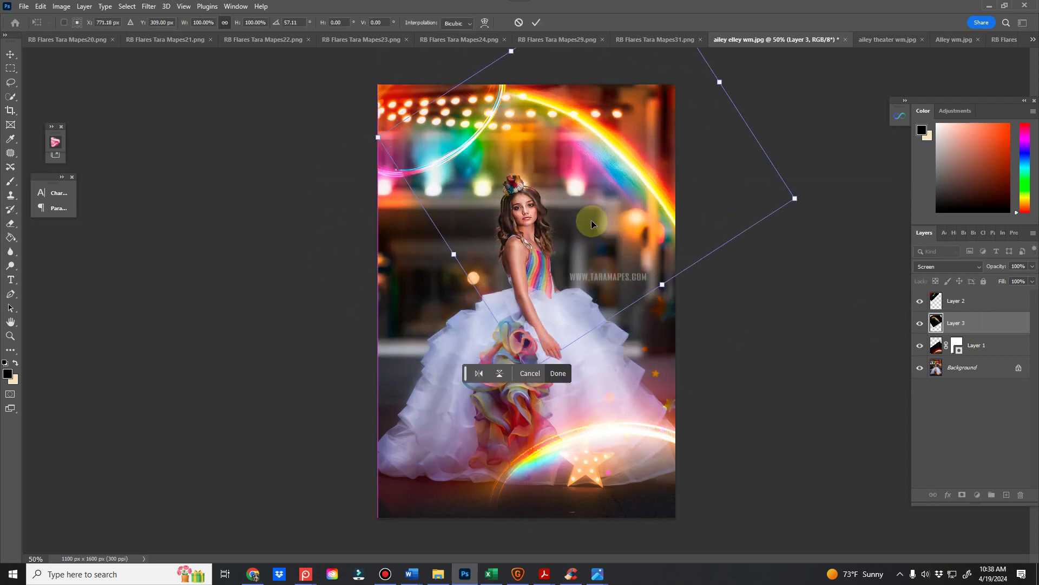
{"action": "left_click", "coordinate": [537, 21]}
{"action": "left_click", "coordinate": [920, 301]}
{"action": "left_click", "coordinate": [919, 301]}
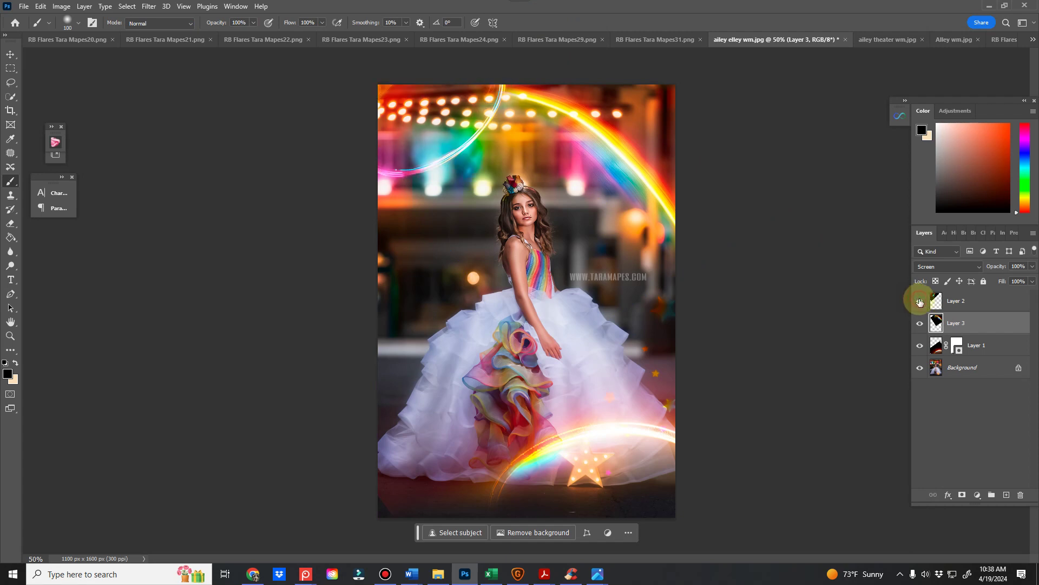
- Try a Levels black input of 42 on the RB Flares Tara Mapes22.png flare and cancel the adjustment
{"action": "left_click", "coordinate": [349, 38]}
{"action": "left_click", "coordinate": [278, 39]}
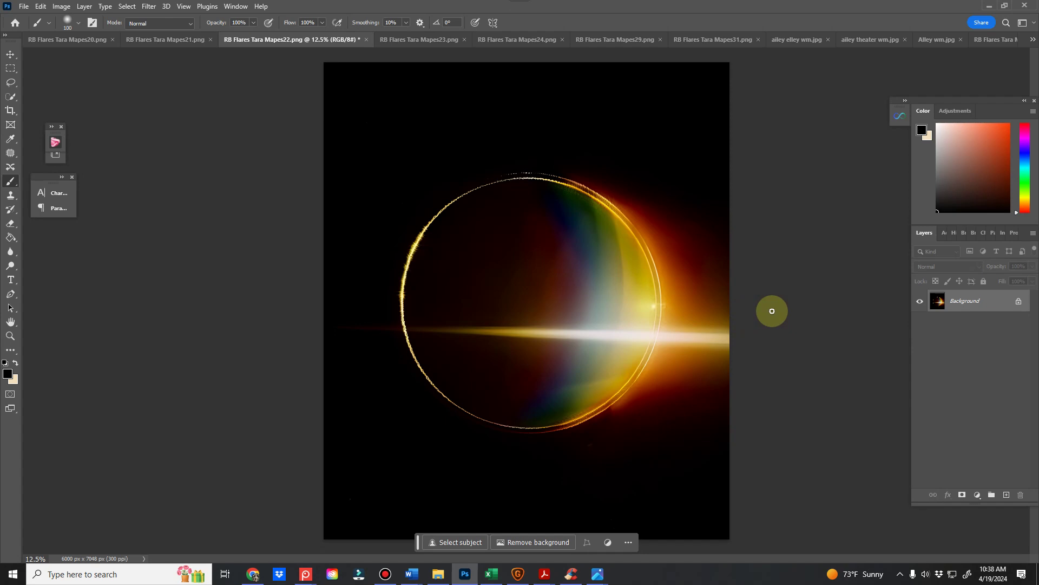
{"action": "key", "text": "ctrl+l"}
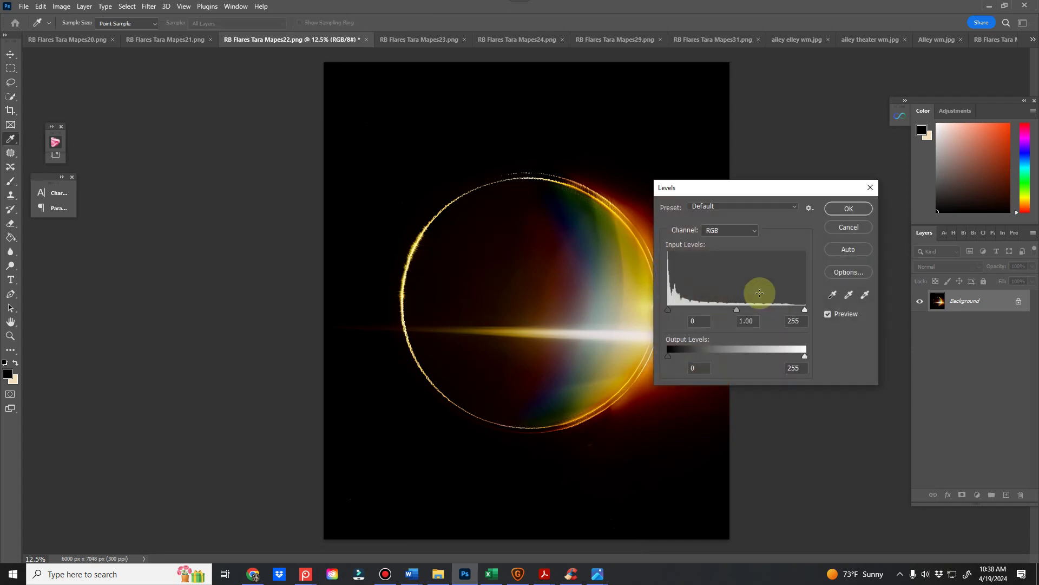
{"action": "left_click_drag", "start_coordinate": [675, 310], "coordinate": [690, 310]}
{"action": "left_click_drag", "start_coordinate": [771, 194], "coordinate": [887, 217]}
{"action": "mouse_move", "coordinate": [809, 333]}
{"action": "left_mouse_down"}
{"action": "mouse_move", "coordinate": [838, 333]}
{"action": "mouse_move", "coordinate": [808, 332]}
{"action": "left_mouse_up"}
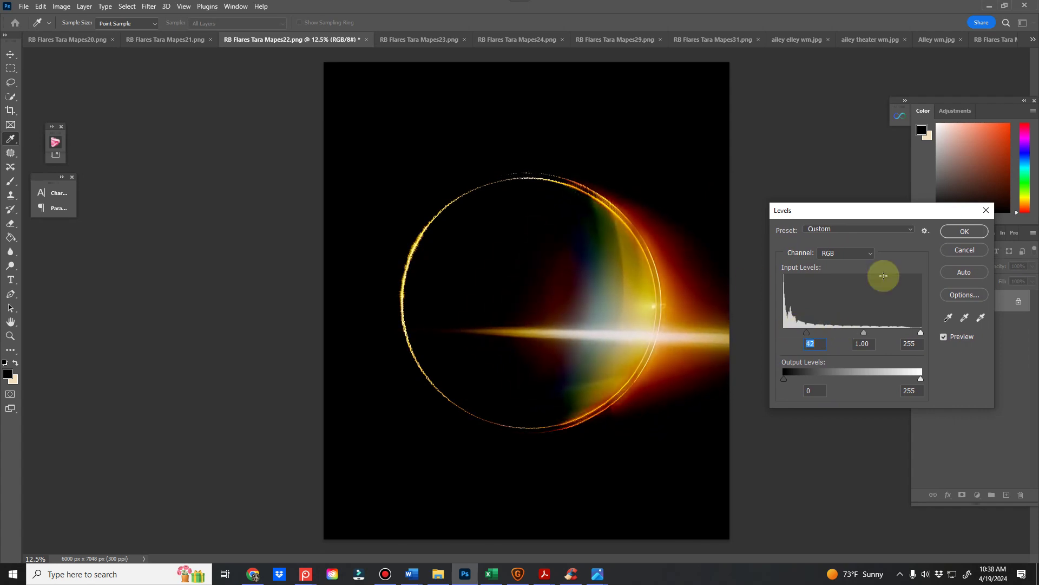
{"action": "left_click", "coordinate": [964, 250]}
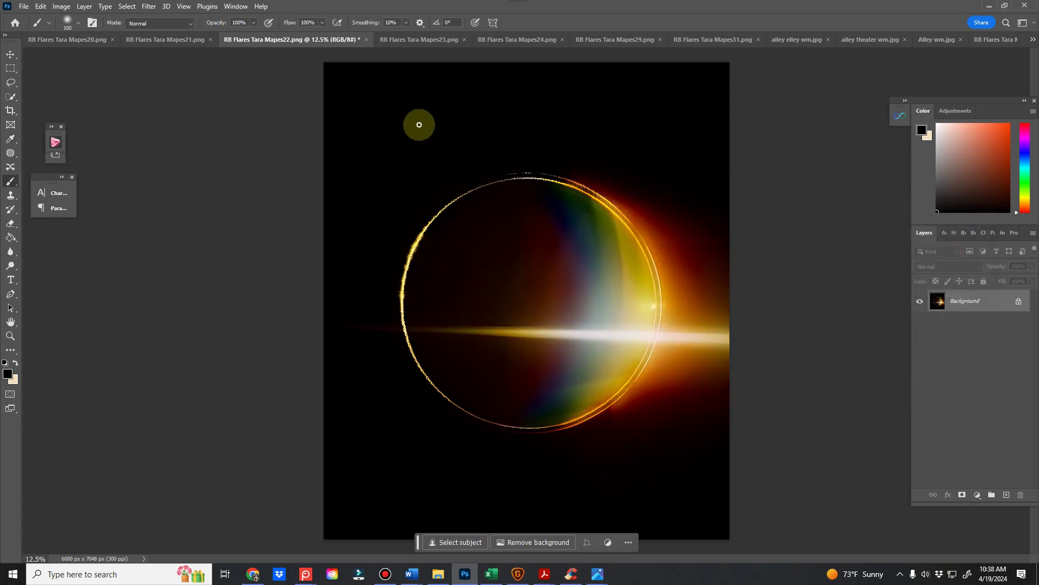
- Try a Levels black input of 33 on RB Flares Tara Mapes21.png, cancel it, and copy the whole flare image
{"action": "left_click", "coordinate": [174, 41]}
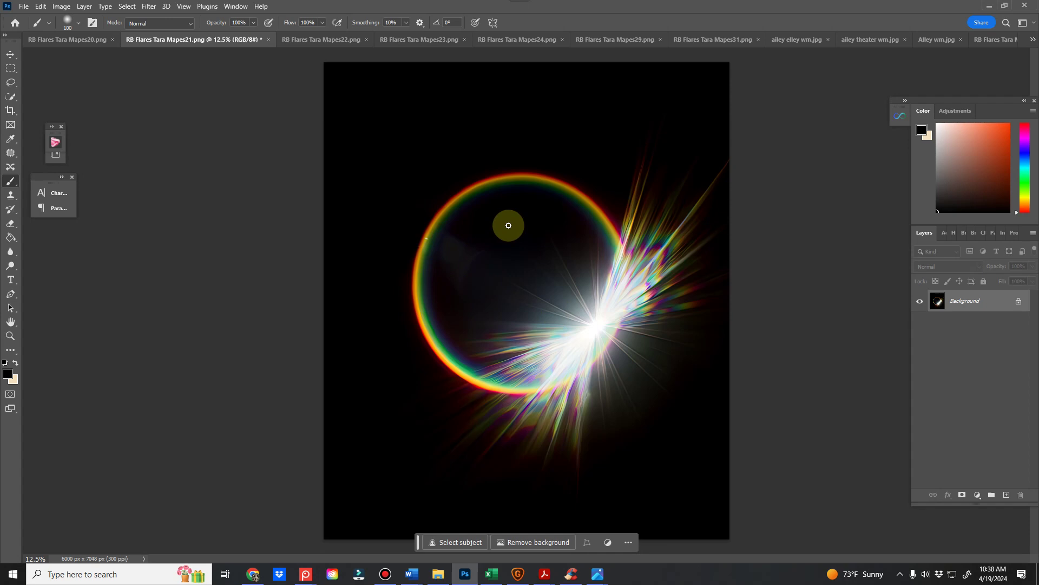
{"action": "key", "text": "ctrl+l"}
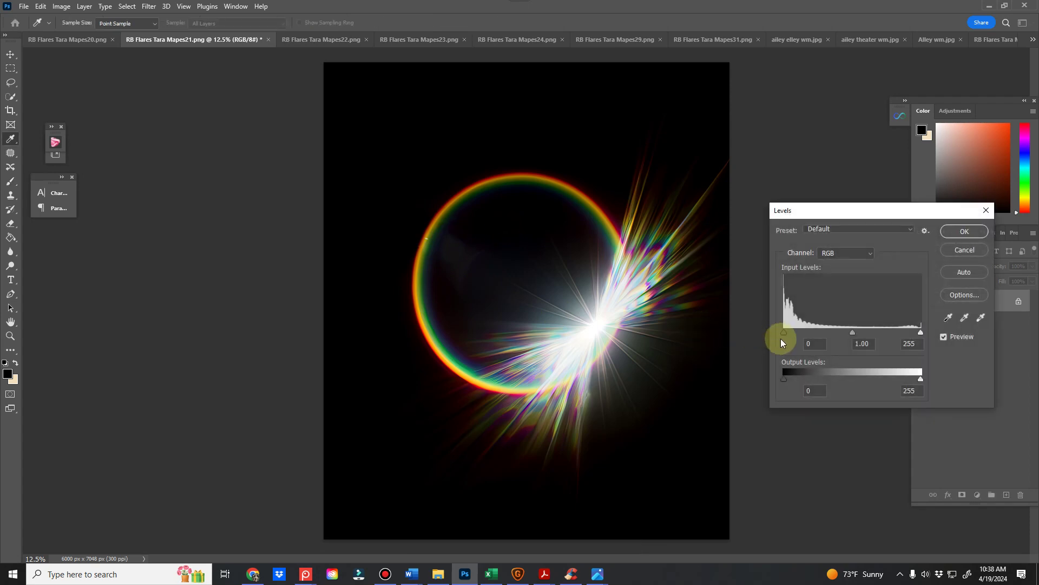
{"action": "left_click_drag", "start_coordinate": [792, 334], "coordinate": [802, 334]}
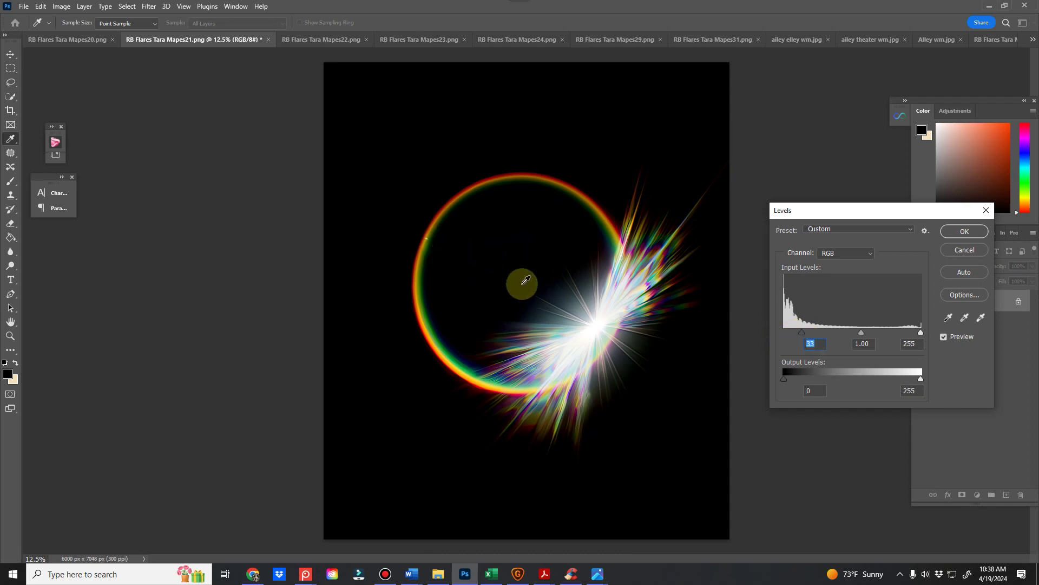
{"action": "key", "text": "Escape"}
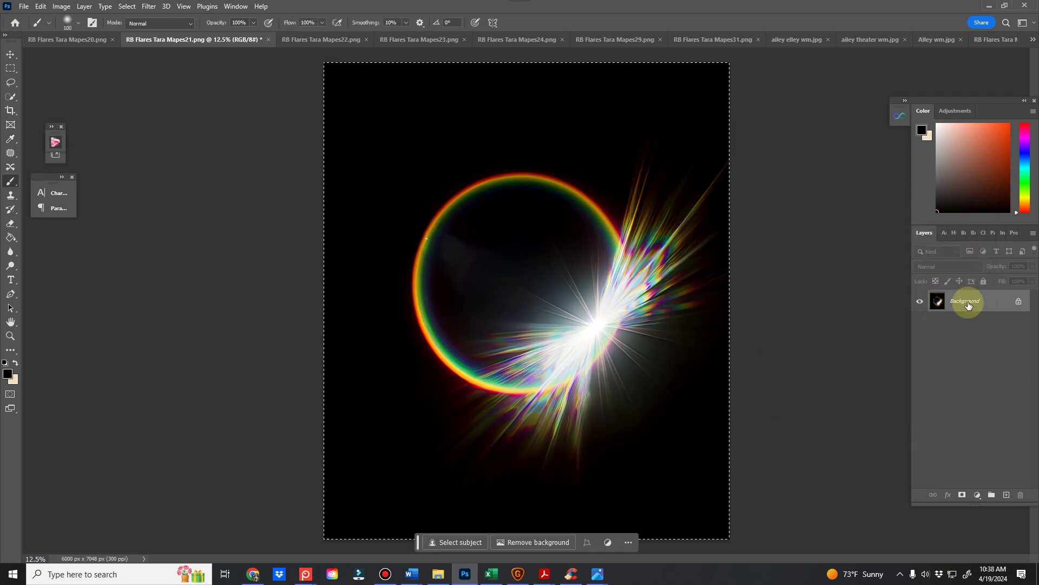
- Paste the starburst ring flare into ailey theater wm.jpg, scale it to about 22.6%, and set its blend mode to Screen
{"action": "left_click", "coordinate": [870, 41]}
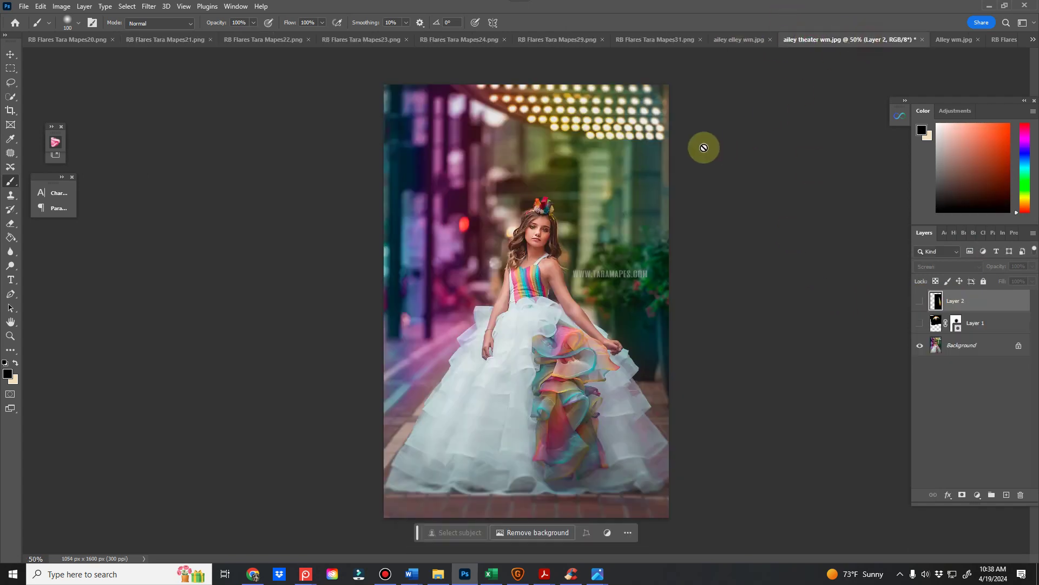
{"action": "key", "text": "ctrl+v"}
{"action": "key", "text": "ctrl+t"}
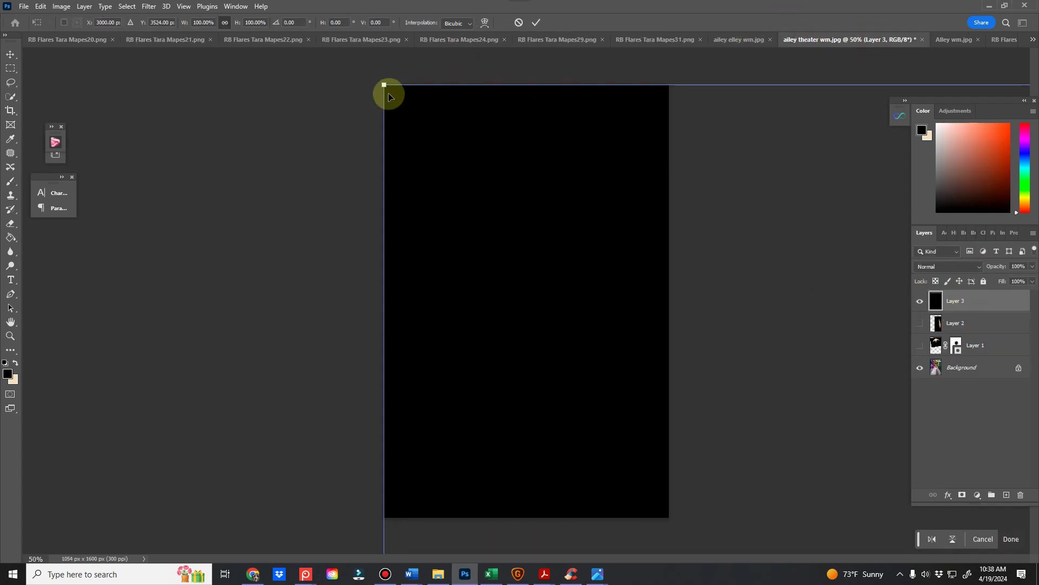
{"action": "left_click_drag", "start_coordinate": [385, 86], "coordinate": [338, 56]}
{"action": "left_click_drag", "start_coordinate": [341, 241], "coordinate": [415, 114]}
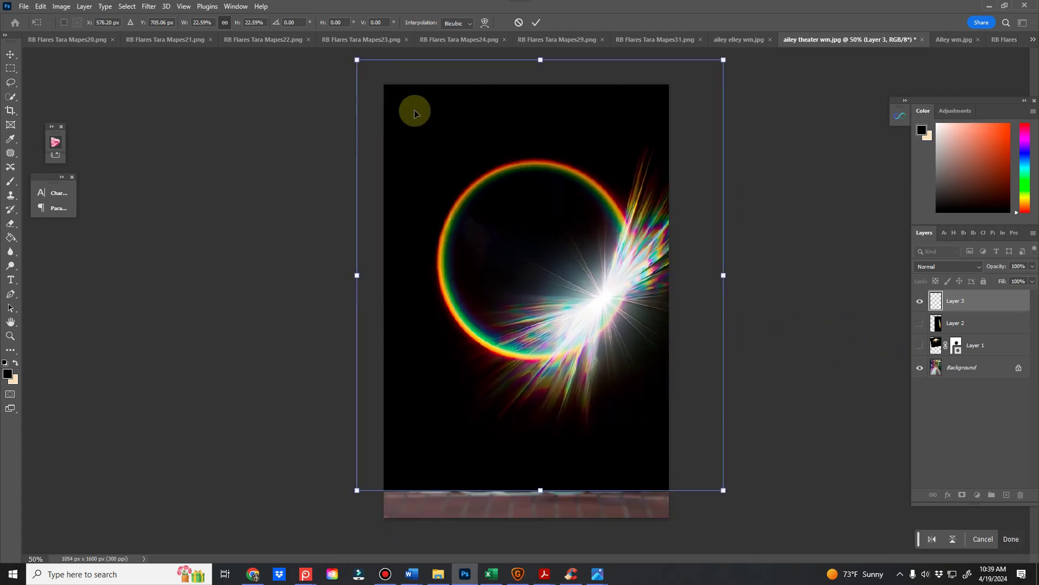
{"action": "left_click", "coordinate": [537, 23]}
{"action": "left_click", "coordinate": [930, 267]}
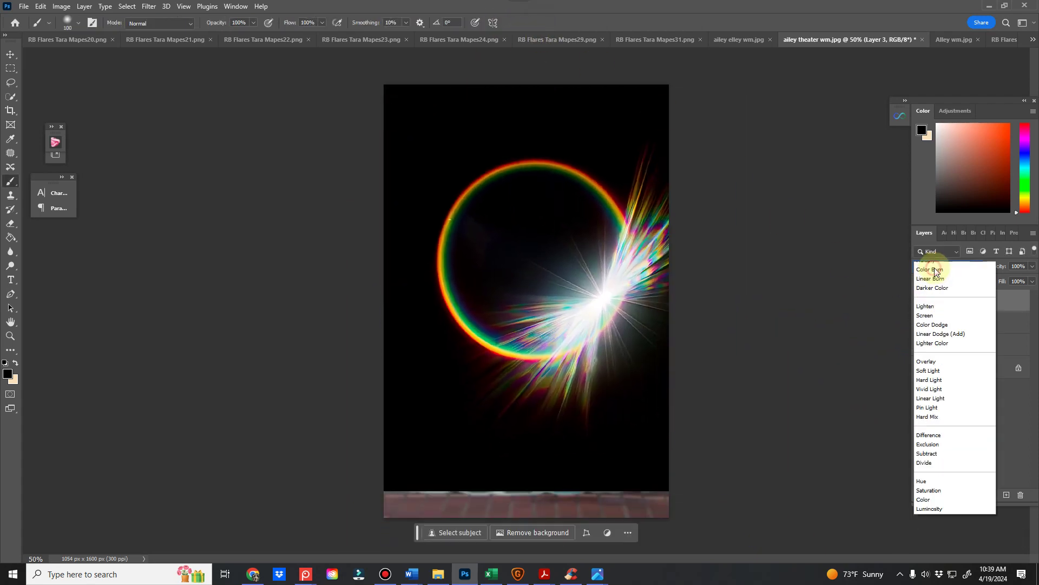
{"action": "left_click", "coordinate": [931, 360]}
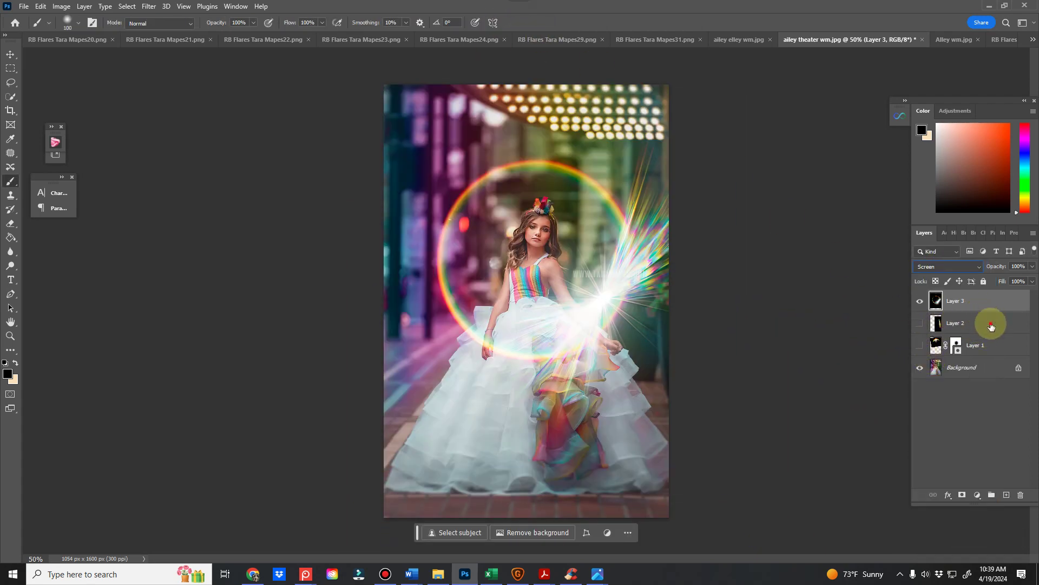
- Rotate the ring flare about -102° and enlarge it to about 147% by 134%, with the starburst above the girl's head
{"action": "key", "text": "ctrl+t"}
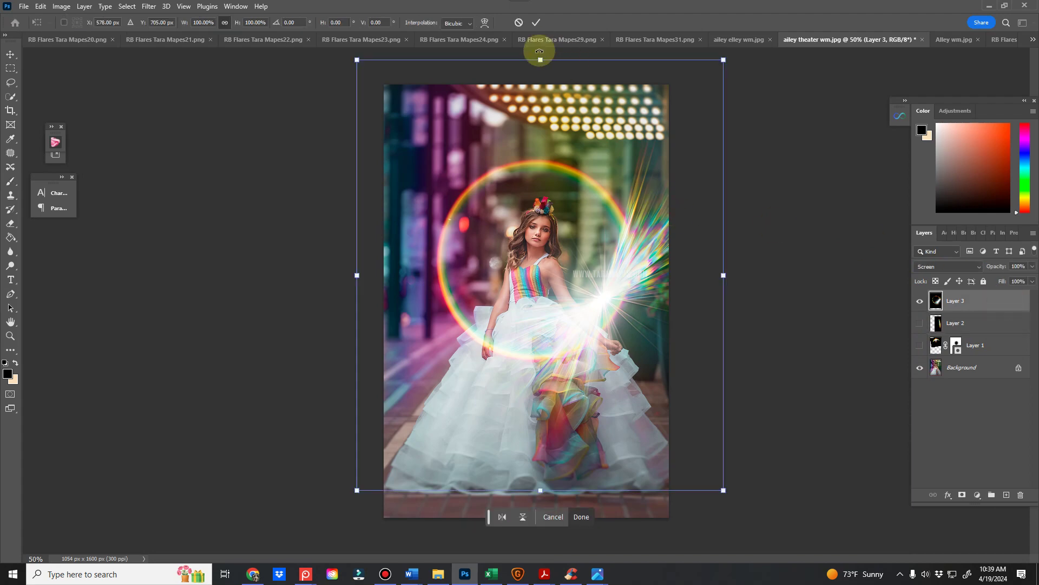
{"action": "left_click_drag", "start_coordinate": [540, 51], "coordinate": [339, 317]}
{"action": "left_click_drag", "start_coordinate": [556, 309], "coordinate": [565, 253]}
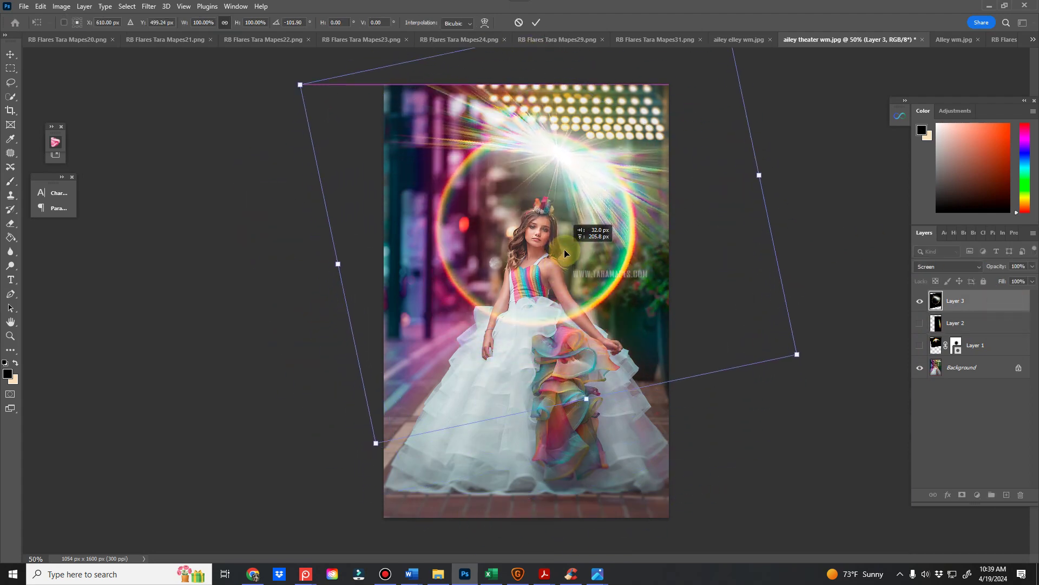
{"action": "left_click_drag", "start_coordinate": [586, 398], "coordinate": [690, 538]}
{"action": "left_click_drag", "start_coordinate": [698, 362], "coordinate": [680, 309]}
{"action": "left_click_drag", "start_coordinate": [835, 177], "coordinate": [725, 252]}
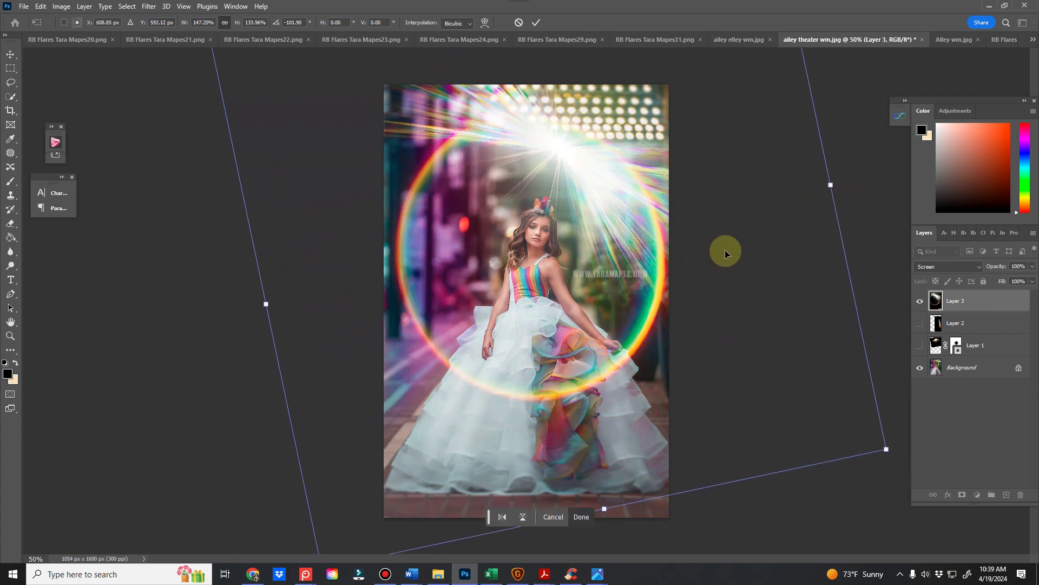
{"action": "left_click", "coordinate": [537, 23]}
- Set the Levels black input of the flare on Layer 3 to 61 and lower the layer's opacity to 67%
{"action": "key", "text": "ctrl+l"}
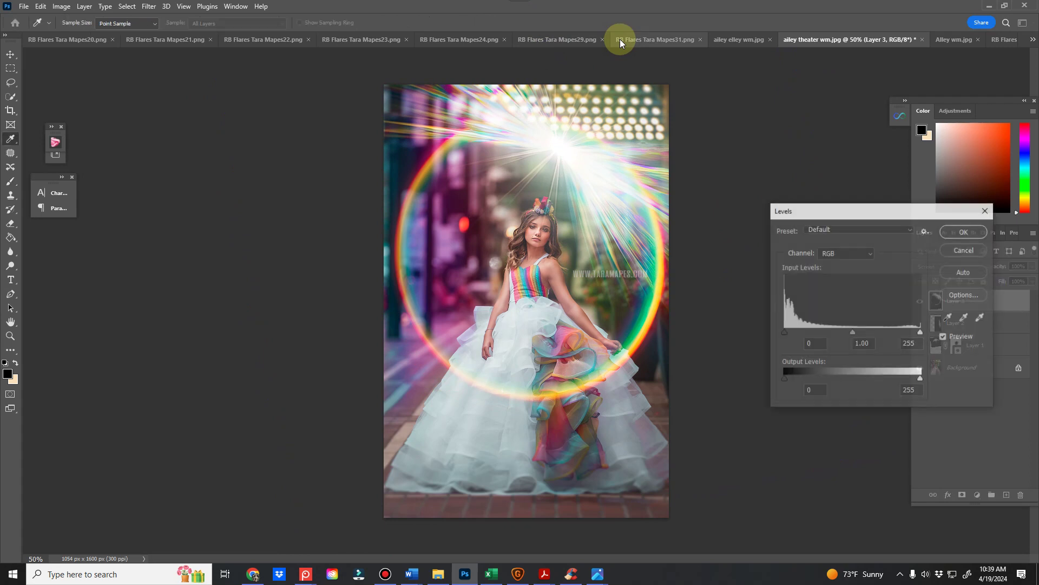
{"action": "left_click_drag", "start_coordinate": [782, 331], "coordinate": [817, 331]}
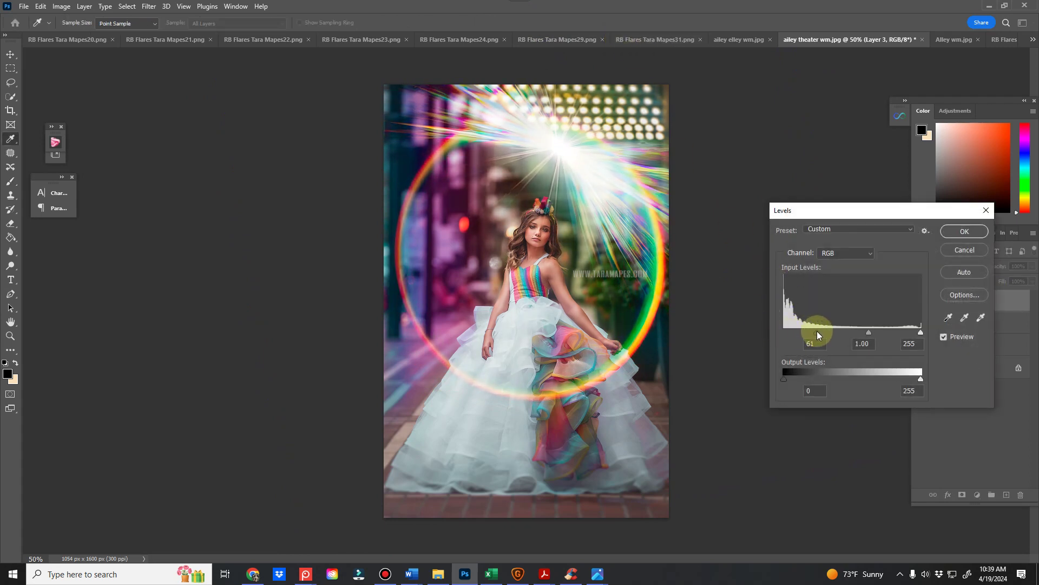
{"action": "left_click", "coordinate": [972, 231]}
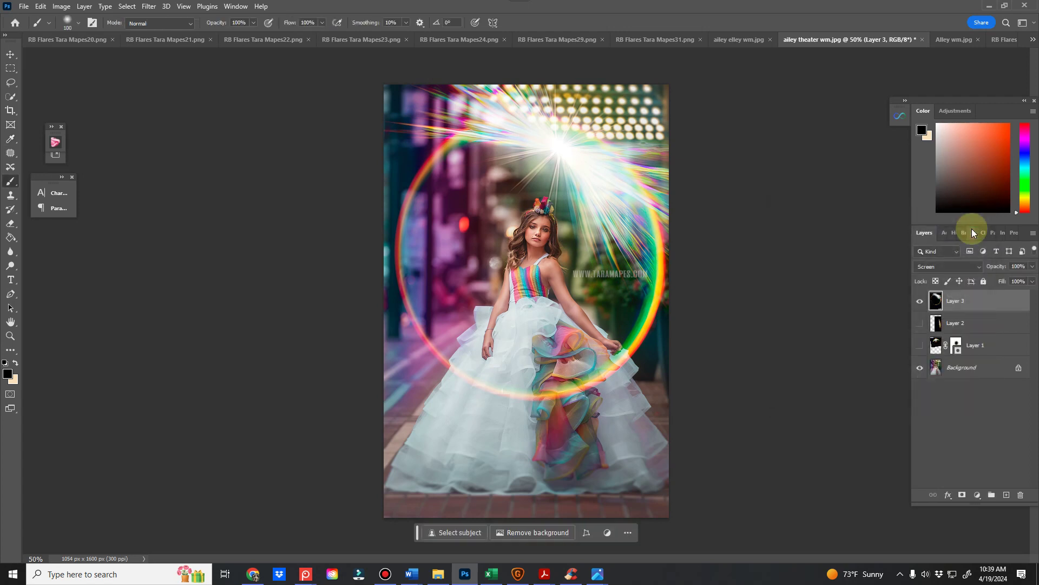
{"action": "left_click_drag", "start_coordinate": [1000, 266], "coordinate": [982, 269]}
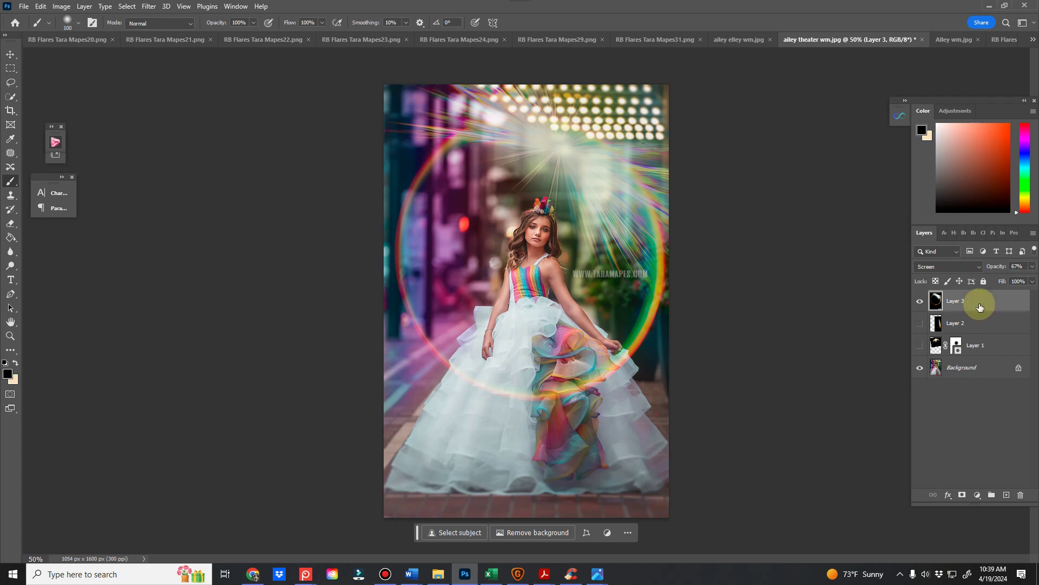
- Rotate the ring flare by about 153° and shrink it around the girl with the starburst at her waist, at 100% opacity
{"action": "key", "text": "ctrl+t"}
{"action": "left_click_drag", "start_coordinate": [189, 254], "coordinate": [623, 325]}
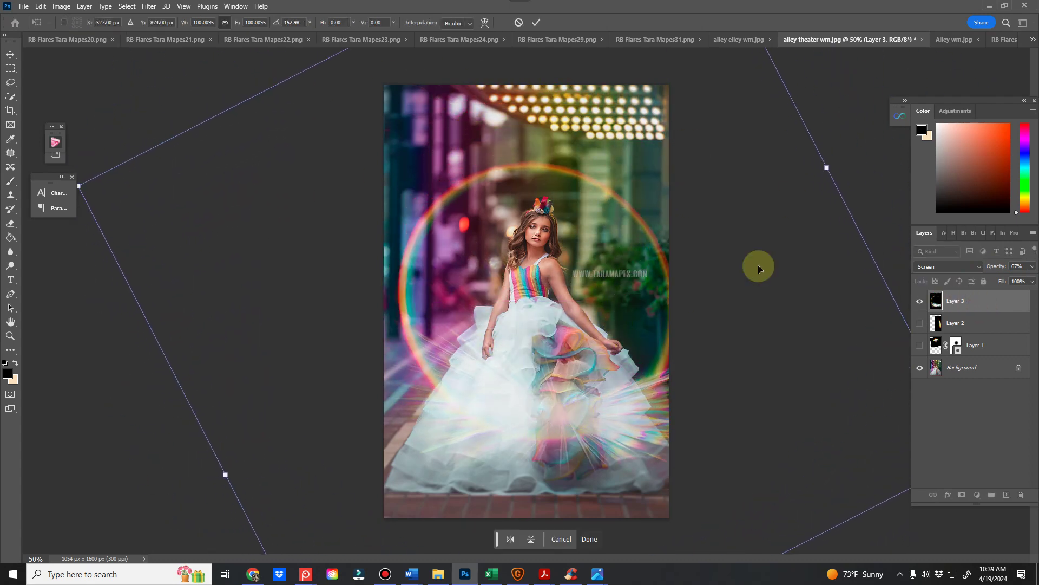
{"action": "left_click_drag", "start_coordinate": [824, 174], "coordinate": [769, 142]}
{"action": "left_click_drag", "start_coordinate": [673, 222], "coordinate": [699, 199]}
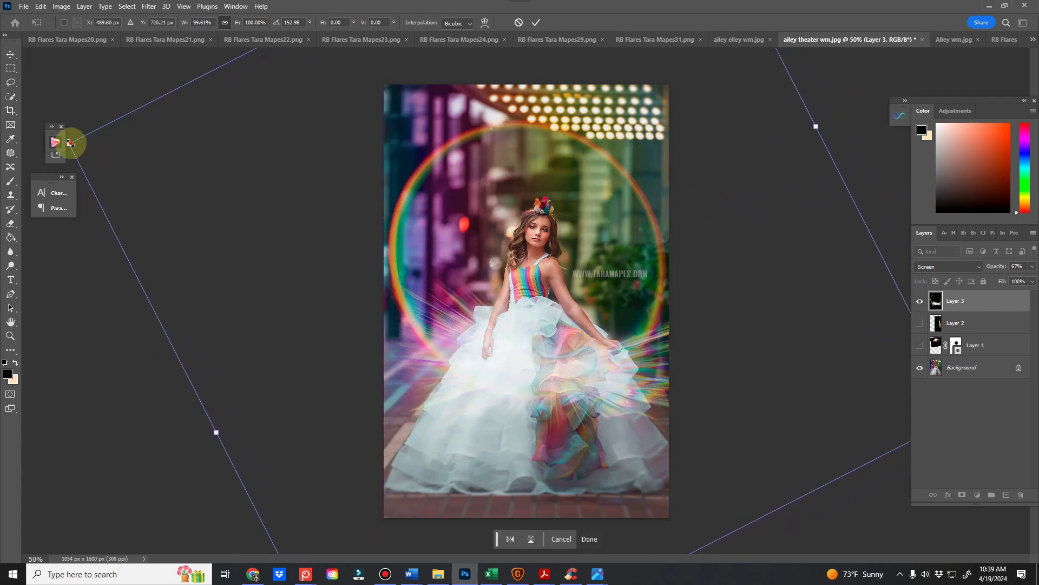
{"action": "left_click_drag", "start_coordinate": [70, 142], "coordinate": [265, 202]}
{"action": "left_click_drag", "start_coordinate": [641, 334], "coordinate": [569, 291]}
{"action": "left_click", "coordinate": [536, 22]}
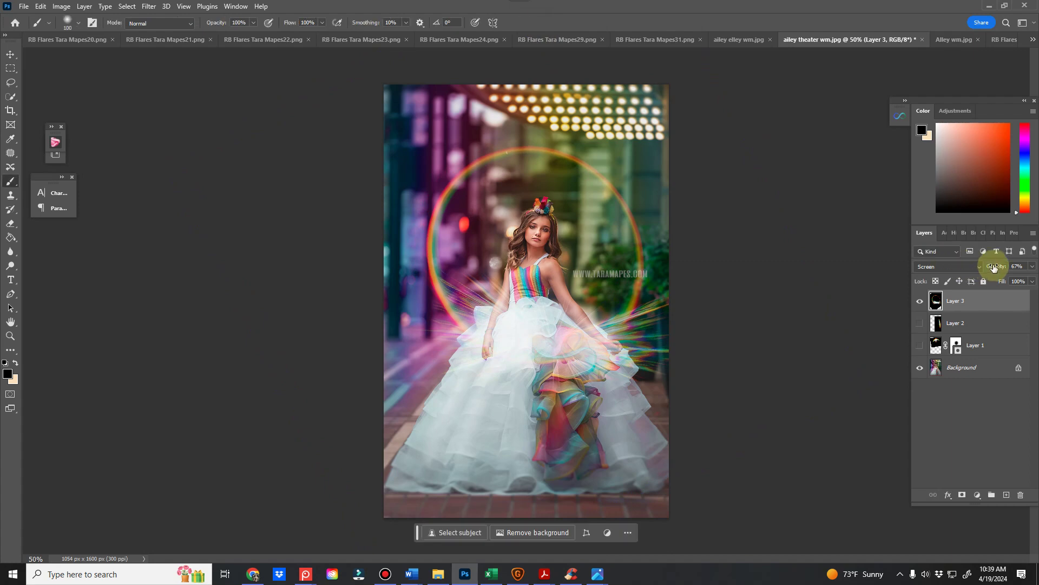
{"action": "type", "text": "100"}
{"action": "key", "text": "Return"}
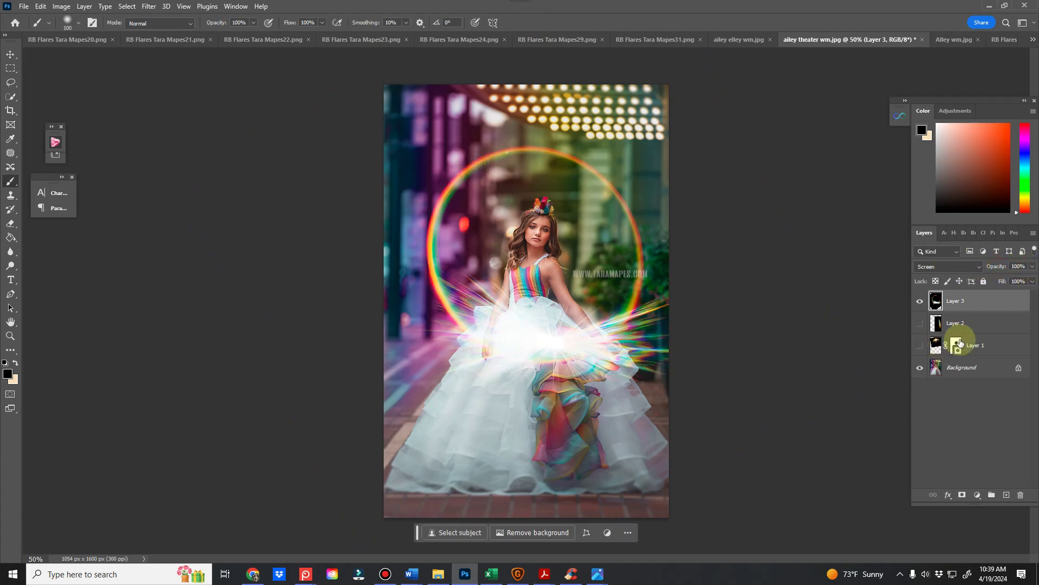
- Add a layer mask to Layer 3 and paint out the starburst over the dress with a black brush of size 1100
{"action": "left_click", "coordinate": [962, 496]}
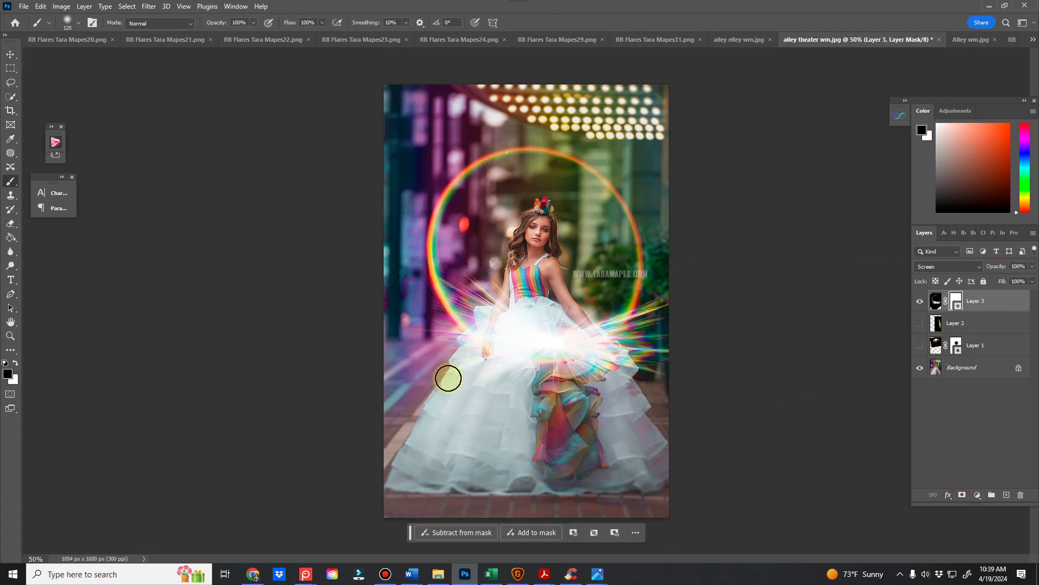
{"action": "key", "text": "bracketright"}
{"action": "key", "text": "bracketright"}
{"action": "key", "text": "bracketright"}
{"action": "key", "text": "bracketright"}
{"action": "key", "text": "bracketright"}
{"action": "key", "text": "bracketright"}
{"action": "left_click", "coordinate": [531, 359]}
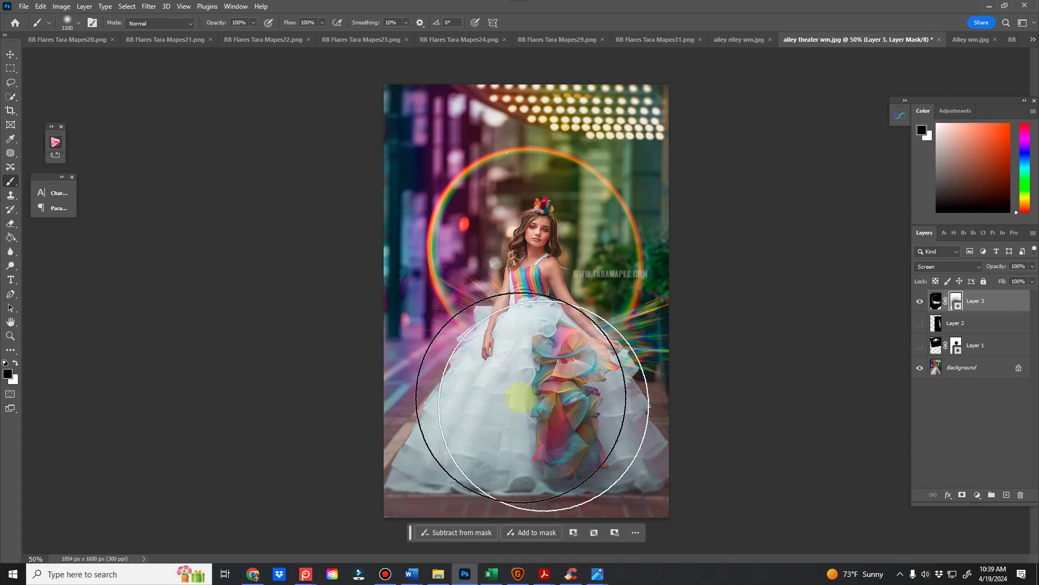
- Reduce the brush size to 300 and target Layer 3's image instead of its mask
{"action": "key", "text": "bracketleft"}
{"action": "key", "text": "bracketleft"}
{"action": "key", "text": "bracketleft"}
{"action": "key", "text": "bracketleft"}
{"action": "key", "text": "bracketleft"}
{"action": "key", "text": "bracketleft"}
{"action": "key", "text": "bracketleft"}
{"action": "key", "text": "bracketleft"}
{"action": "left_click", "coordinate": [936, 301]}
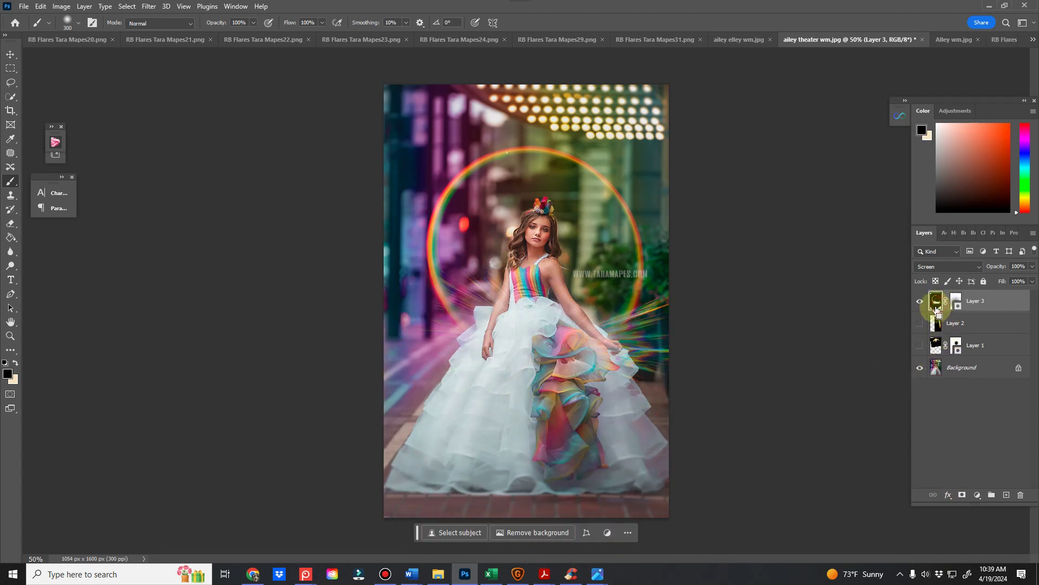
- Warp the ring flare on Layer 3, shifting the ring slightly up and to the right around the girl
{"action": "key", "text": "ctrl+t"}
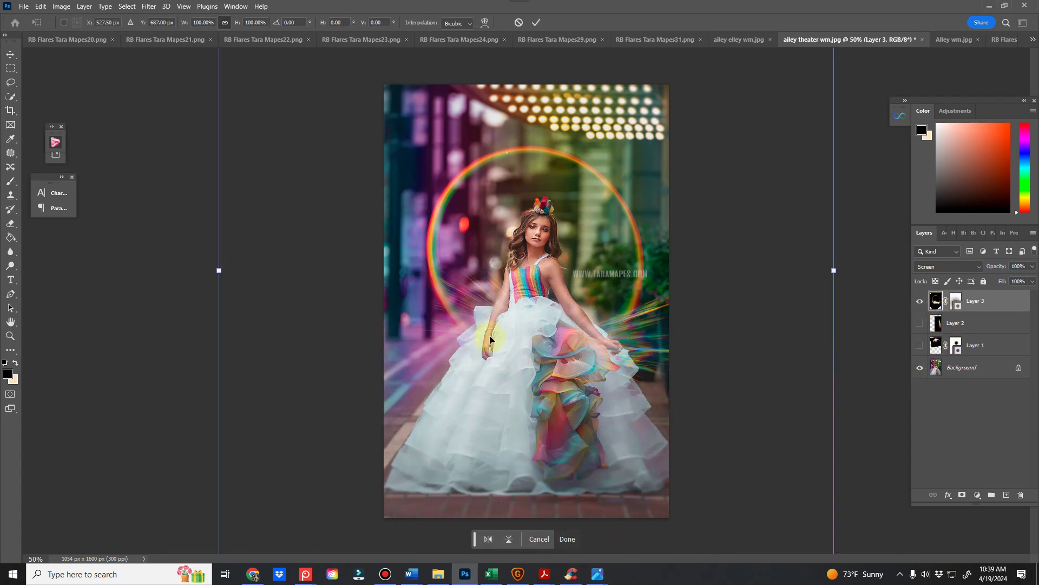
{"action": "left_click", "coordinate": [484, 23]}
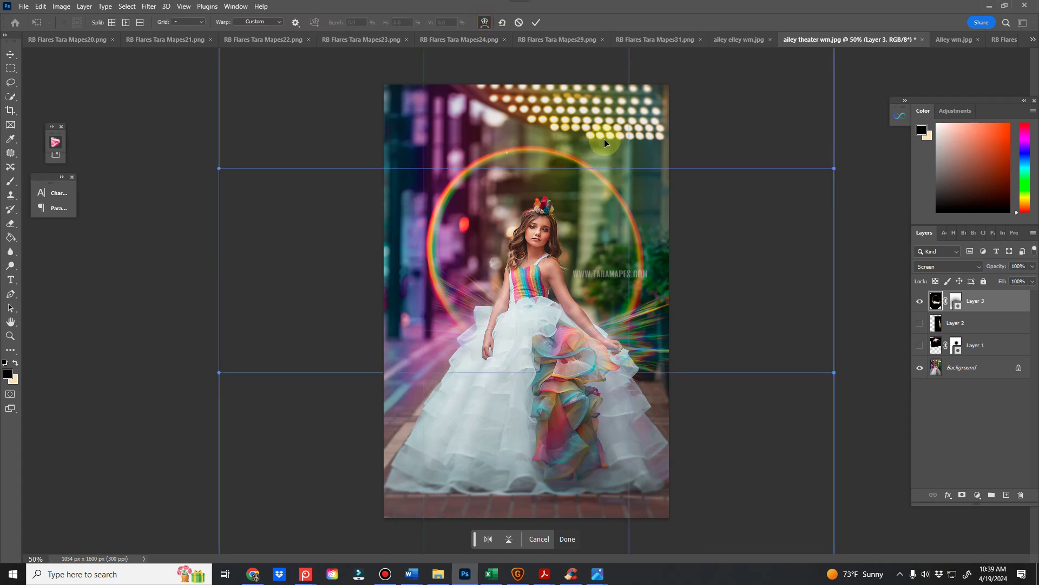
{"action": "left_click_drag", "start_coordinate": [615, 145], "coordinate": [635, 158]}
{"action": "left_click", "coordinate": [536, 23]}
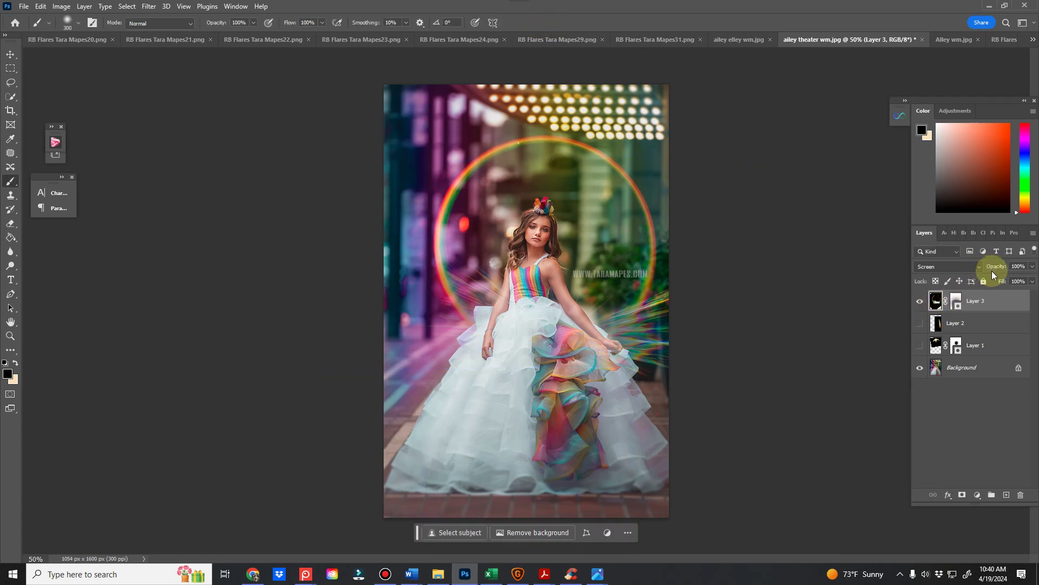
{"action": "key", "text": "ctrl+l"}
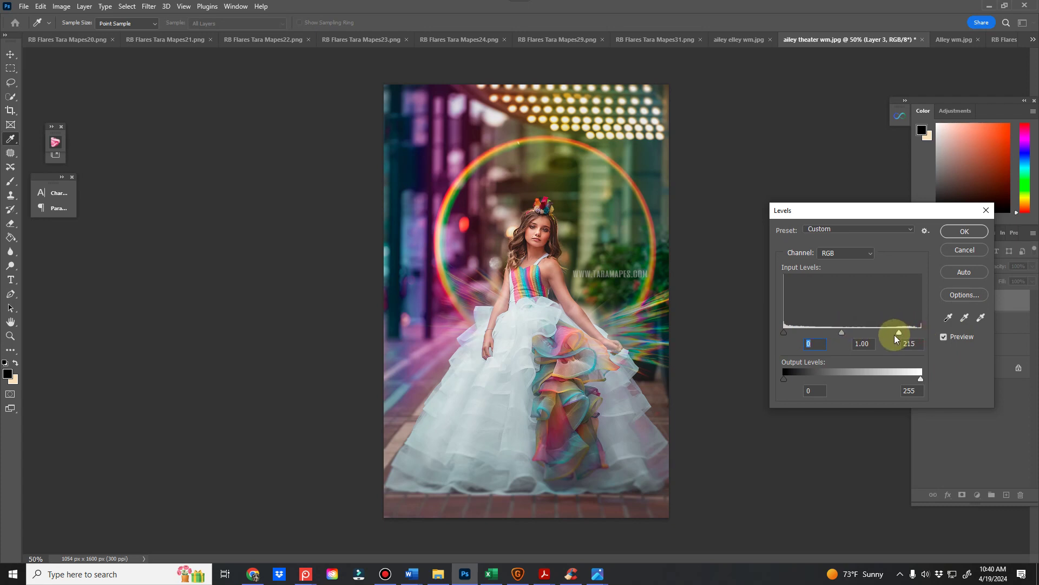
{"action": "left_click_drag", "start_coordinate": [894, 334], "coordinate": [951, 337]}
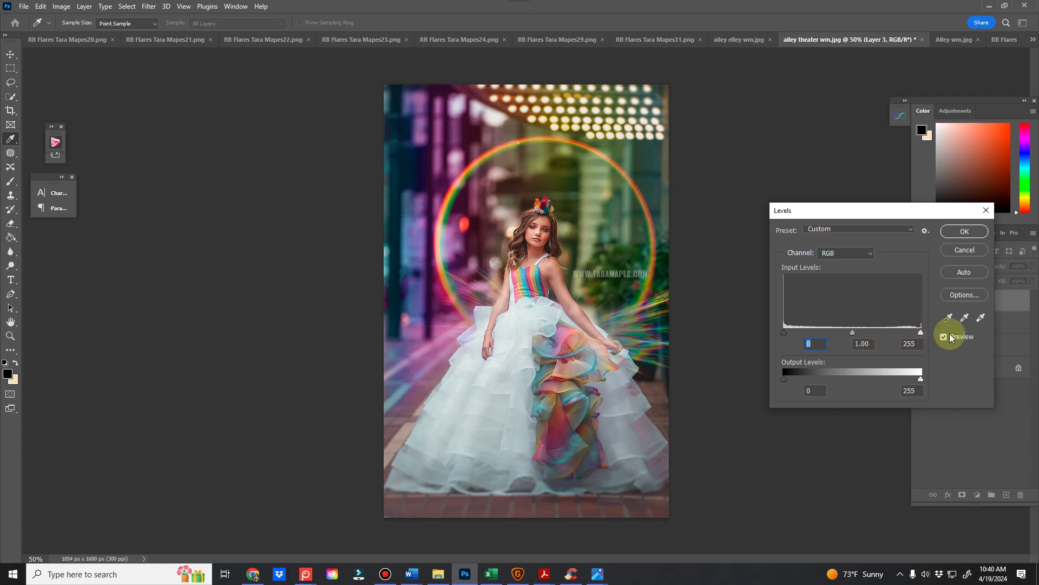
{"action": "left_click", "coordinate": [971, 255]}
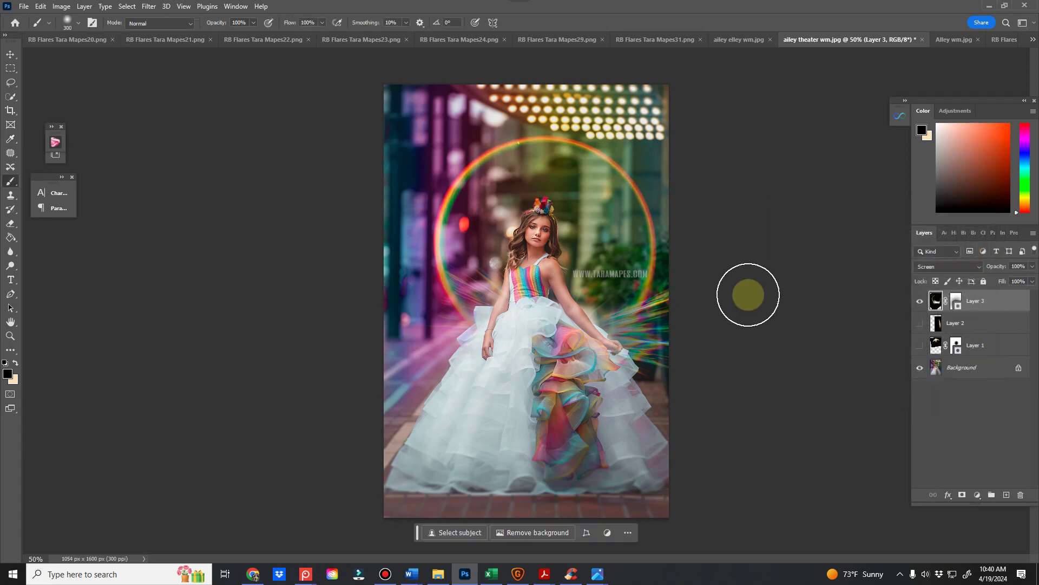
- Copy the whole RB Flares Tara Mapes24.png image and paste it above the Background in ailey theater wm.jpg, with Layer 3 hidden
{"action": "left_click", "coordinate": [456, 39]}
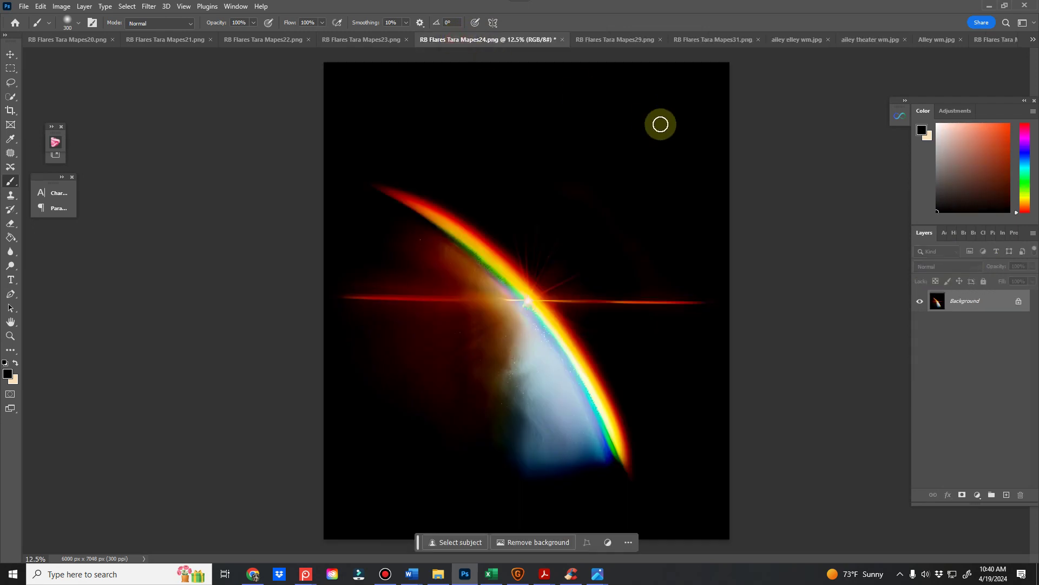
{"action": "key", "text": "ctrl+a"}
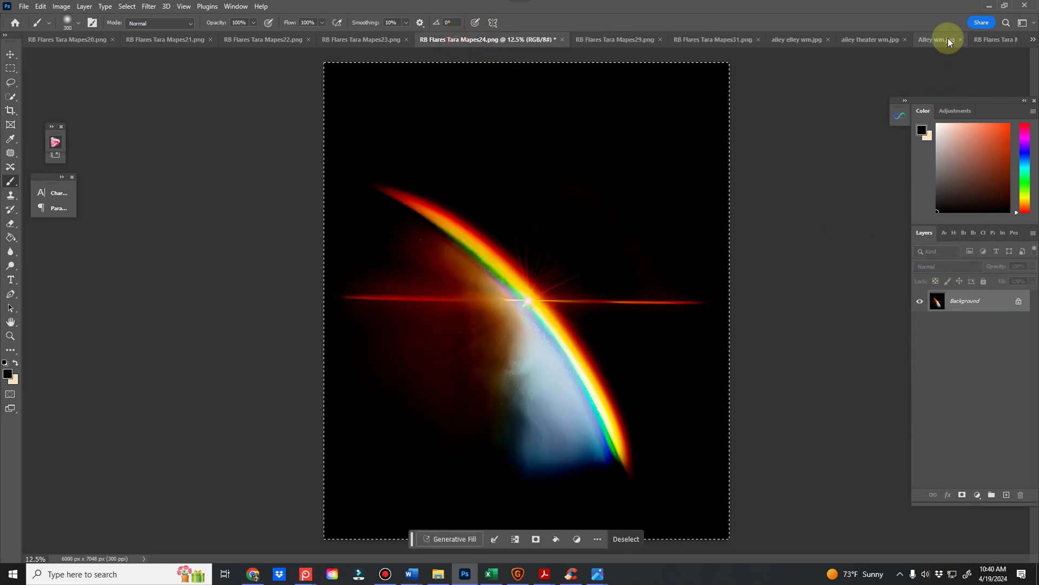
{"action": "left_click", "coordinate": [856, 36]}
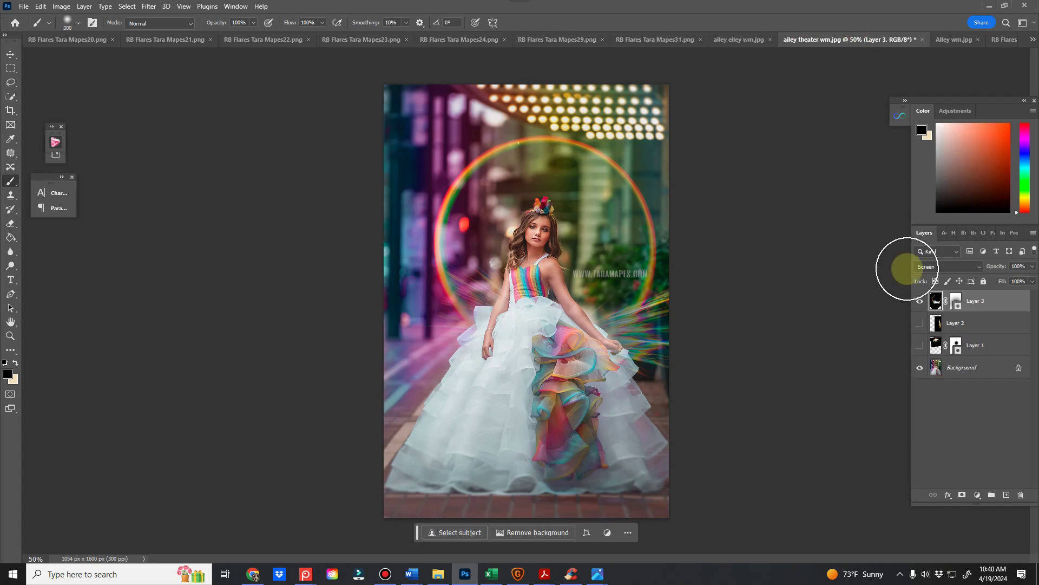
{"action": "left_click", "coordinate": [920, 300]}
{"action": "left_click", "coordinate": [970, 371]}
{"action": "key", "text": "ctrl+v"}
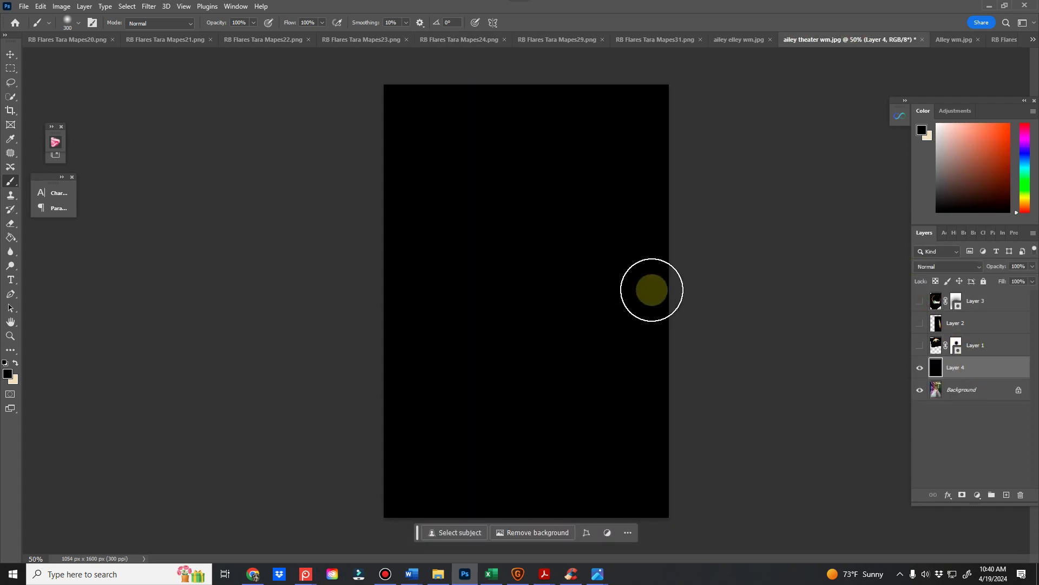
- Scale the rainbow arc flare to 18.34%, rotate it -96.33° above the girl's left side, and set its blend mode to Screen
{"action": "key", "text": "ctrl+t"}
{"action": "left_click_drag", "start_coordinate": [373, 85], "coordinate": [330, 189]}
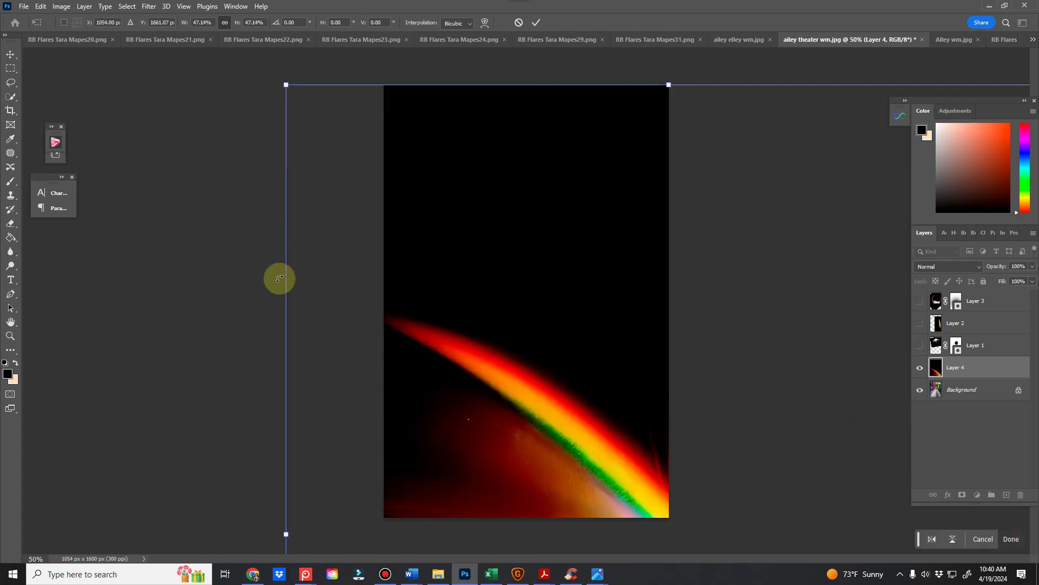
{"action": "left_click_drag", "start_coordinate": [286, 281], "coordinate": [481, 187]}
{"action": "left_click_drag", "start_coordinate": [557, 103], "coordinate": [355, 298]}
{"action": "left_click_drag", "start_coordinate": [498, 246], "coordinate": [503, 101]}
{"action": "left_click", "coordinate": [538, 25]}
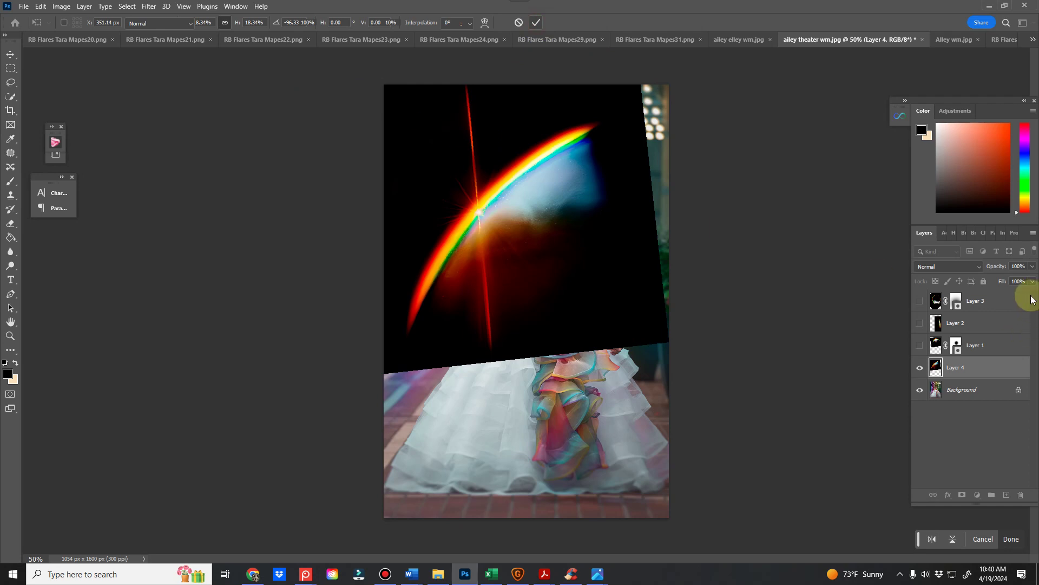
{"action": "left_click", "coordinate": [931, 267]}
{"action": "left_click", "coordinate": [926, 359]}
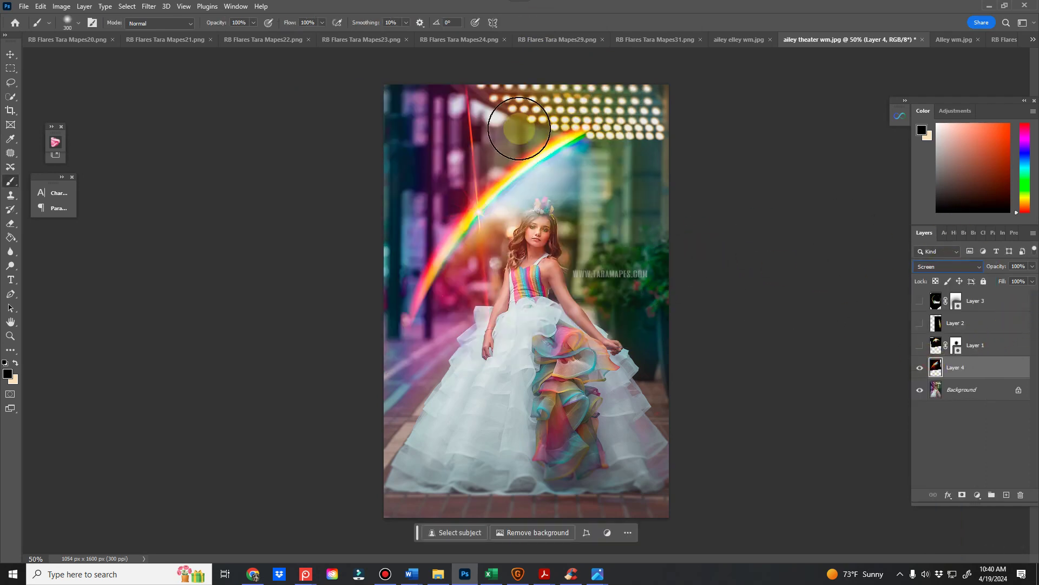
- Rotate the rainbow arc on Layer 4 by 91.51° and move it to the photo's upper right, beside the girl
{"action": "left_click", "coordinate": [11, 54]}
{"action": "key", "text": "ctrl+t"}
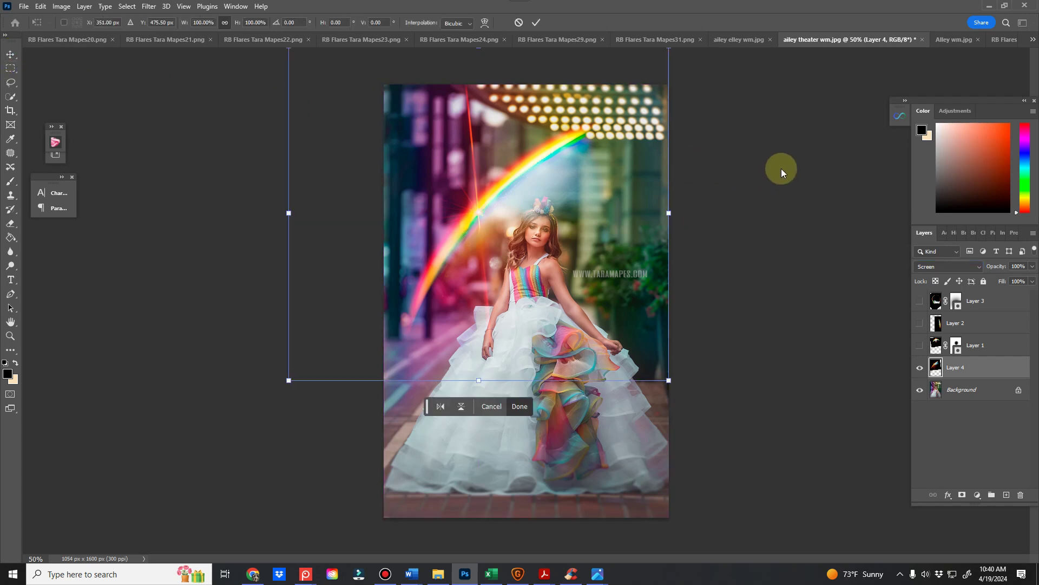
{"action": "left_click_drag", "start_coordinate": [781, 168], "coordinate": [519, 504]}
{"action": "left_click_drag", "start_coordinate": [522, 218], "coordinate": [647, 266]}
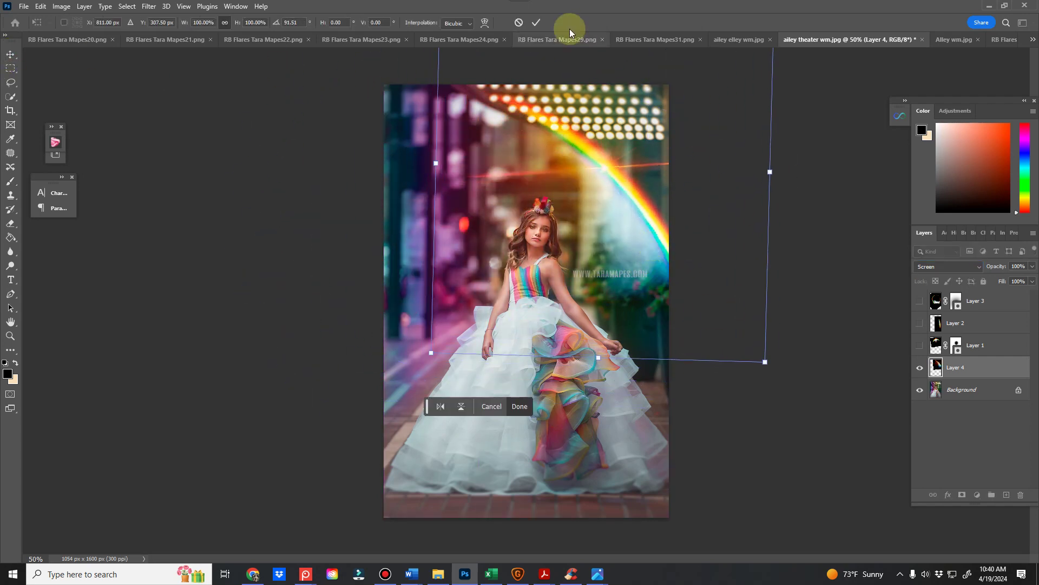
{"action": "left_click", "coordinate": [536, 23]}
- Copy the whole RB Flares Tara Mapes20.png image and paste it above the Background in ailey theater wm.jpg, with Layer 4 hidden
{"action": "left_click", "coordinate": [98, 40]}
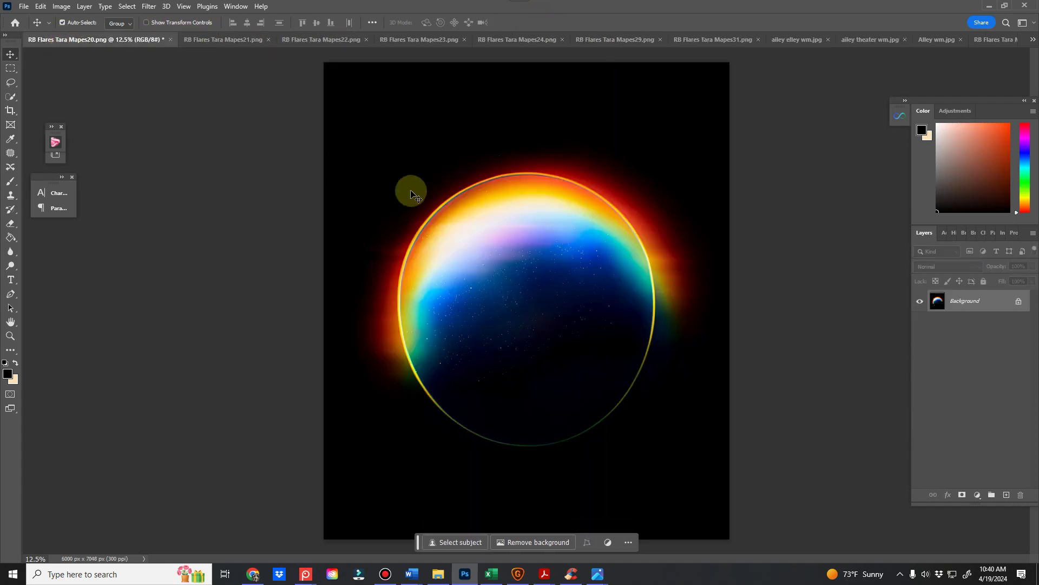
{"action": "key", "text": "ctrl+a"}
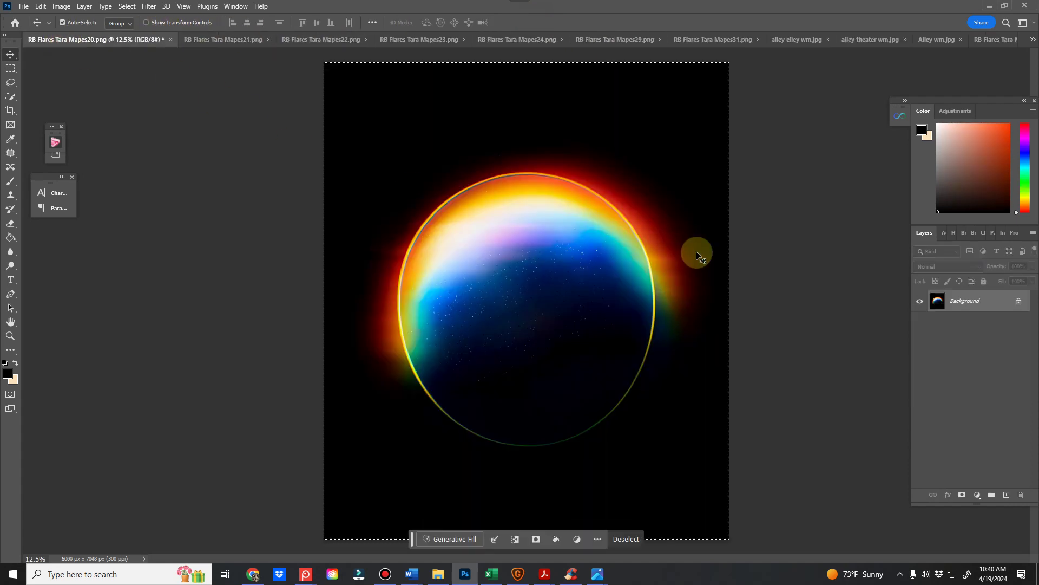
{"action": "left_click", "coordinate": [864, 40]}
{"action": "left_click", "coordinate": [920, 368]}
{"action": "left_click", "coordinate": [975, 391]}
{"action": "key", "text": "ctrl+shift+alt+n"}
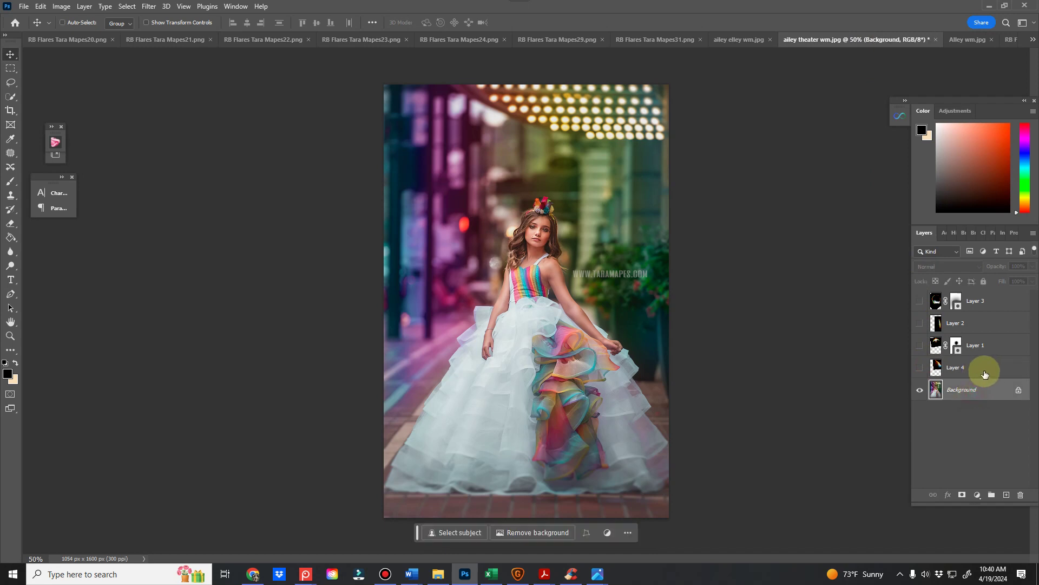
{"action": "key", "text": "alt+BackSpace"}
- Scale the eclipse ring flare on Layer 5 to 25.47% and center it over the girl
{"action": "key", "text": "ctrl+t"}
{"action": "left_click_drag", "start_coordinate": [386, 85], "coordinate": [283, 129]}
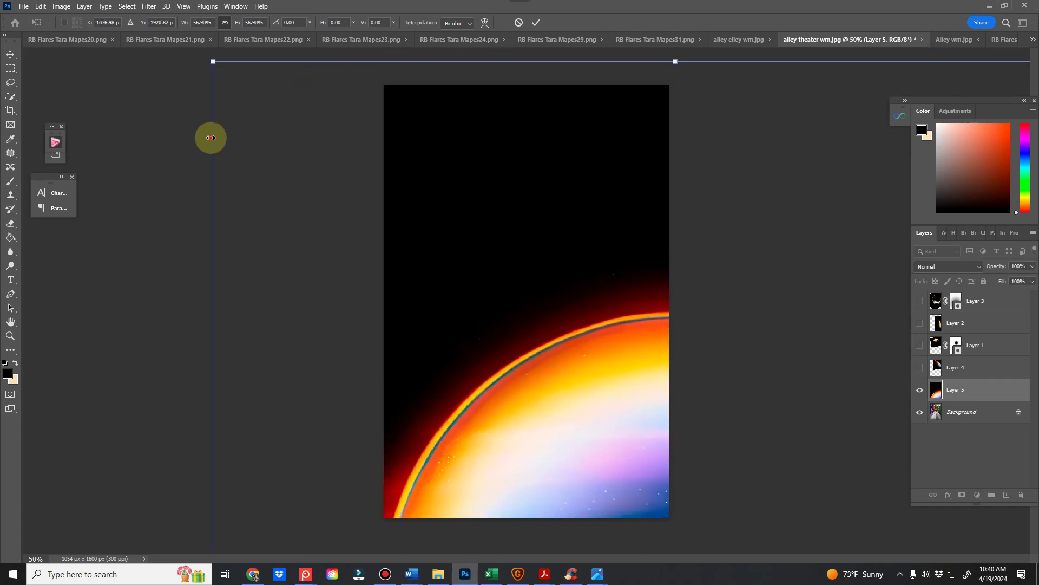
{"action": "left_click_drag", "start_coordinate": [209, 137], "coordinate": [436, 77]}
{"action": "left_click", "coordinate": [536, 22]}
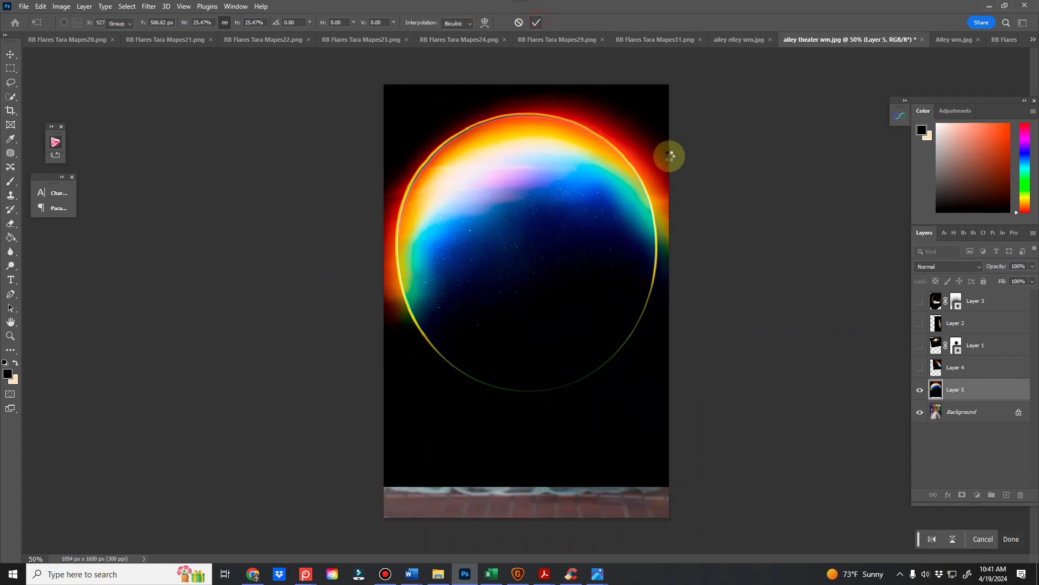
- Blend the eclipse ring flare with Screen and move it slightly higher around the girl
{"action": "left_click", "coordinate": [964, 267]}
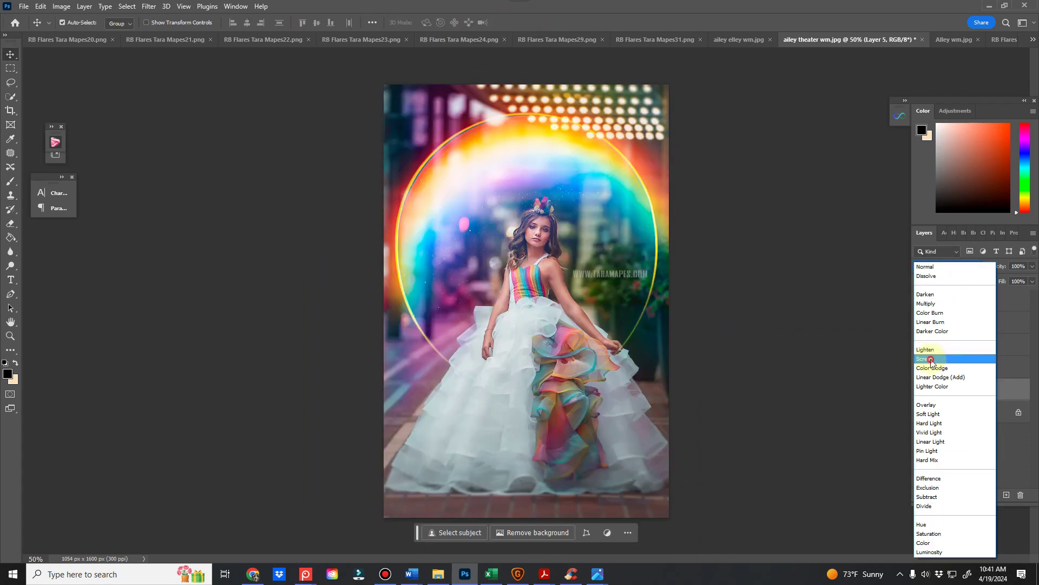
{"action": "left_click", "coordinate": [937, 359]}
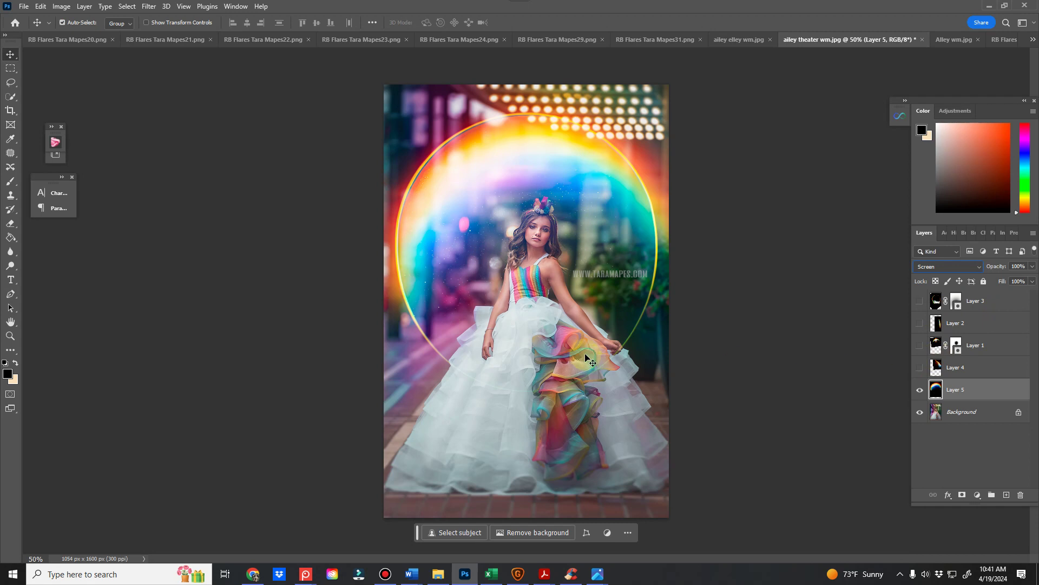
{"action": "left_click_drag", "start_coordinate": [35, 75], "coordinate": [554, 347]}
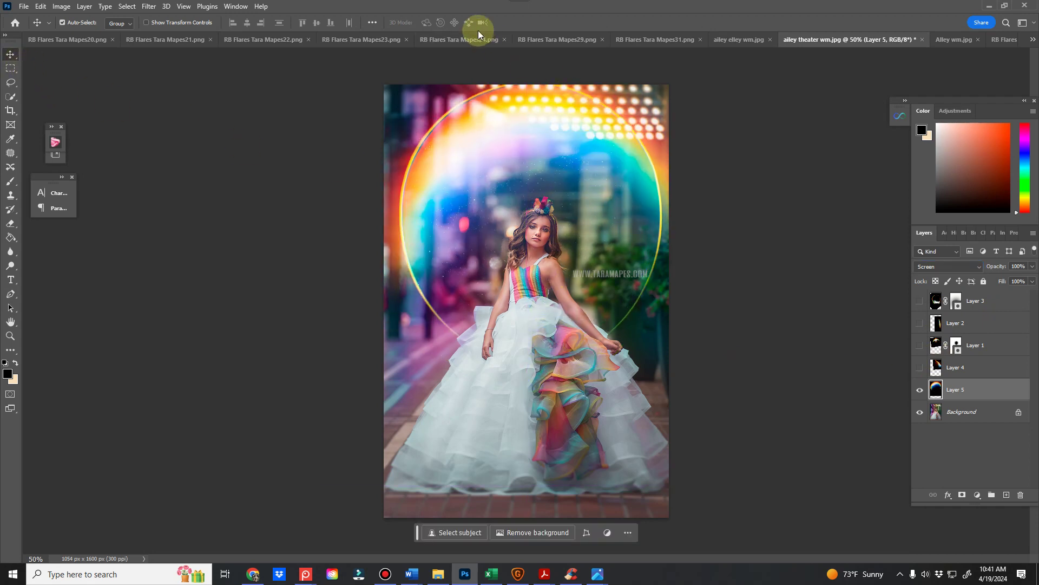
{"action": "left_click_drag", "start_coordinate": [572, 171], "coordinate": [572, 185]}
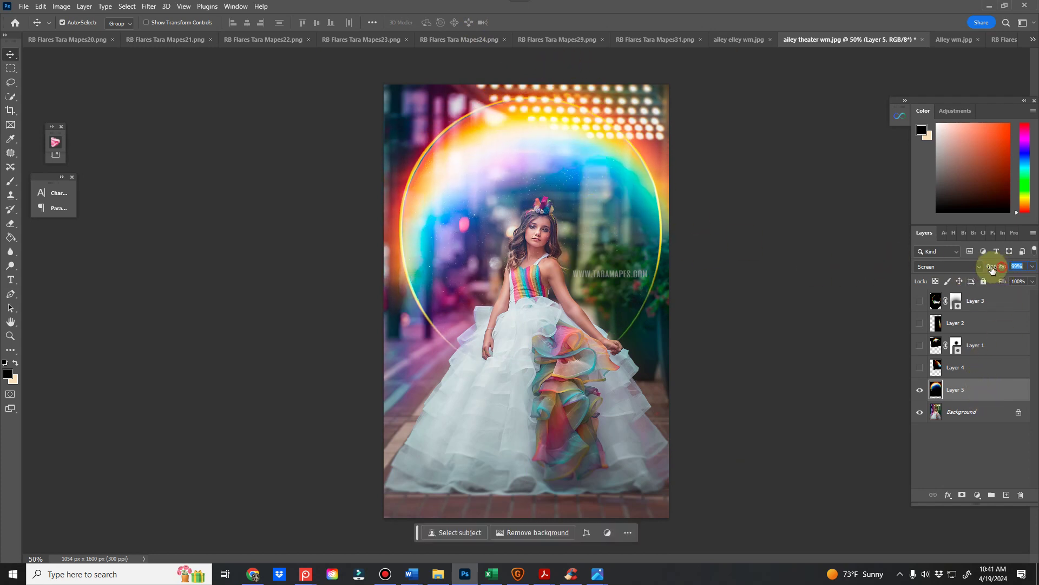
- Lower Layer 5's opacity to 56% and add a layer mask to it, with the Brush tool active
{"action": "left_click_drag", "start_coordinate": [992, 269], "coordinate": [978, 269]}
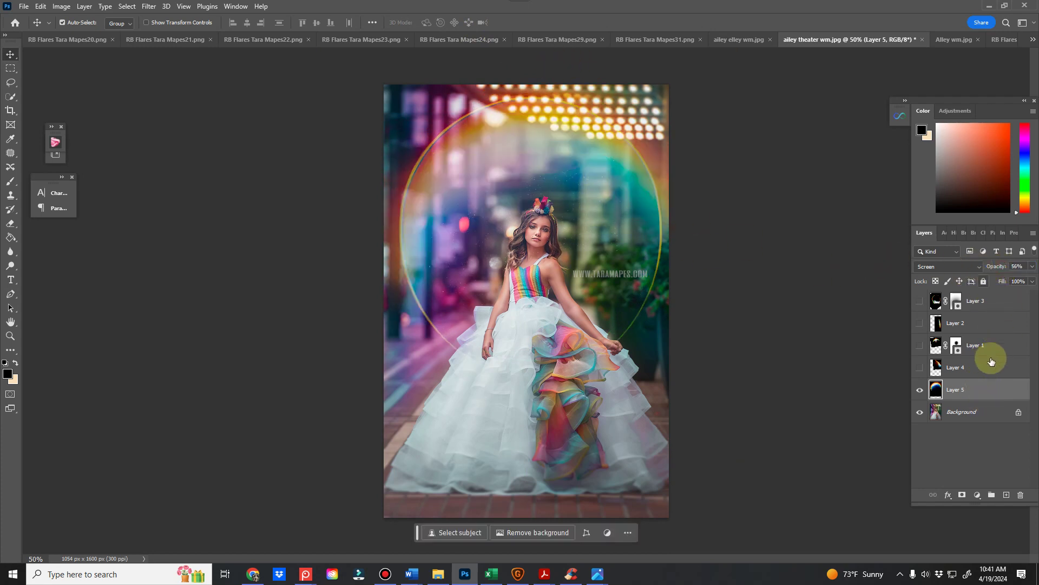
{"action": "left_click", "coordinate": [962, 496]}
{"action": "left_click", "coordinate": [10, 181]}
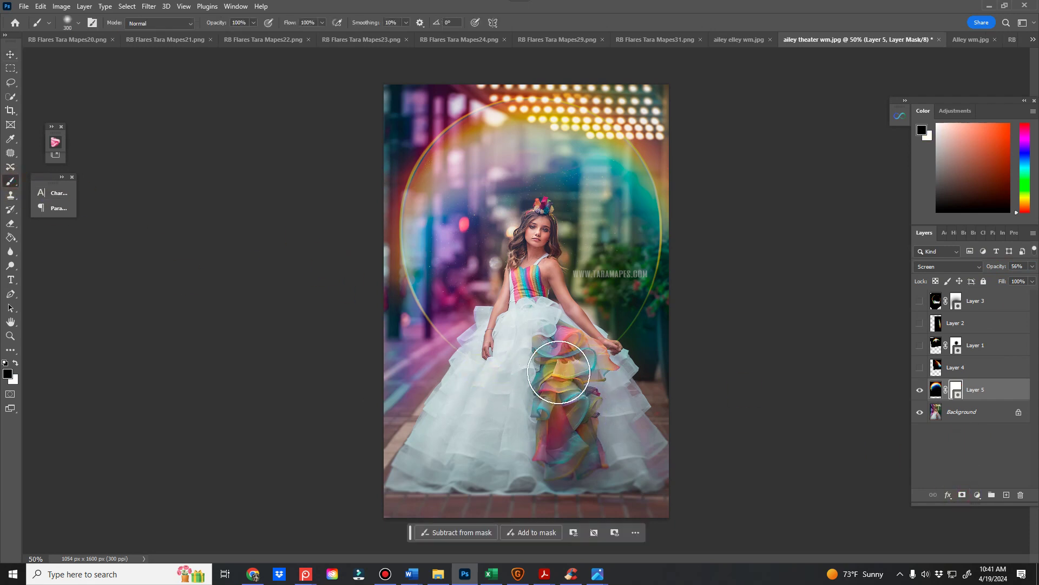
- Bring up RB Flares Tara Mapes22.png, select the whole image and unlock its Background layer
{"action": "left_click", "coordinate": [72, 40]}
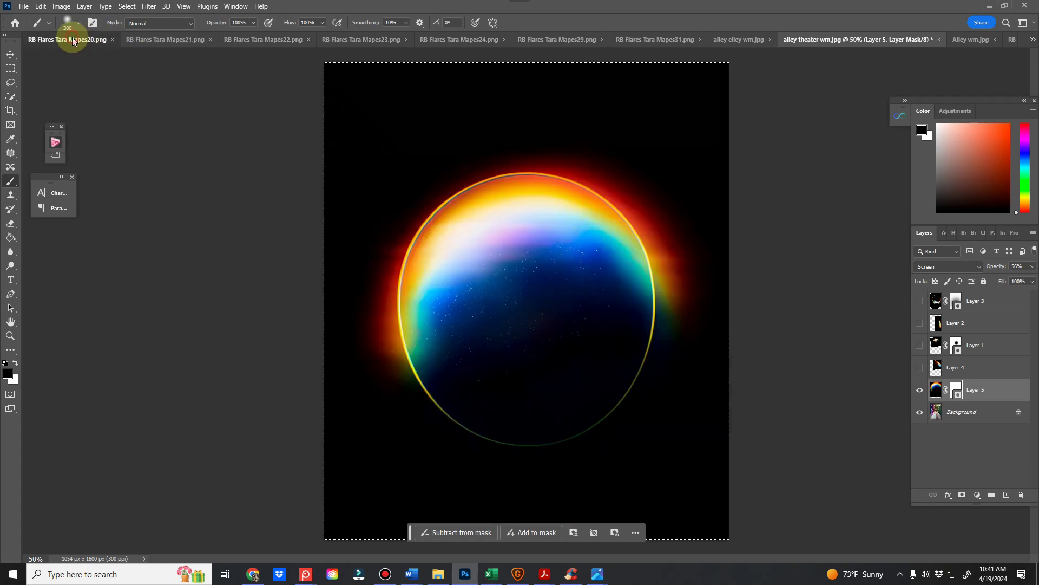
{"action": "left_click", "coordinate": [198, 40]}
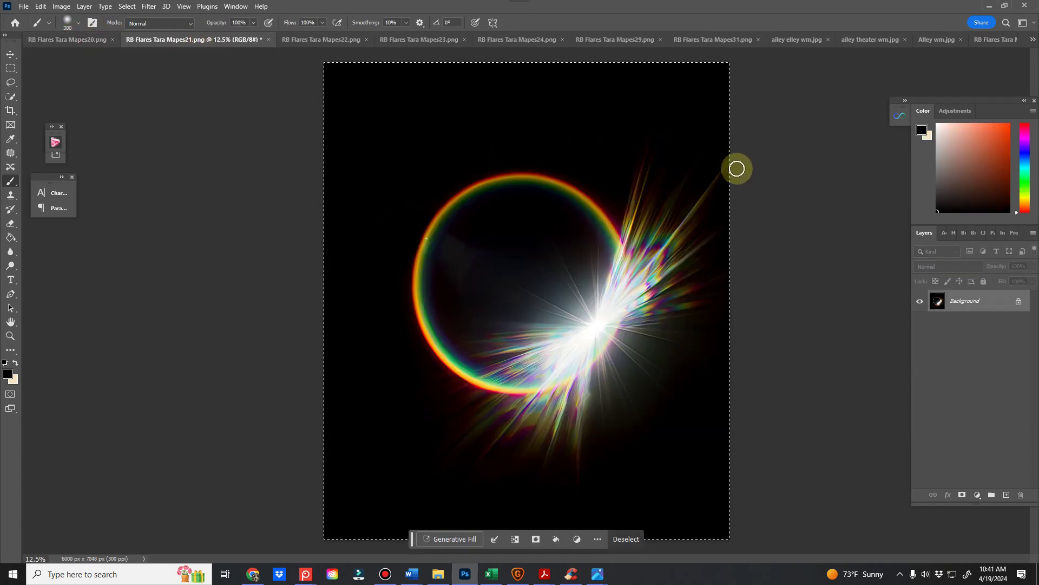
{"action": "left_click", "coordinate": [350, 45]}
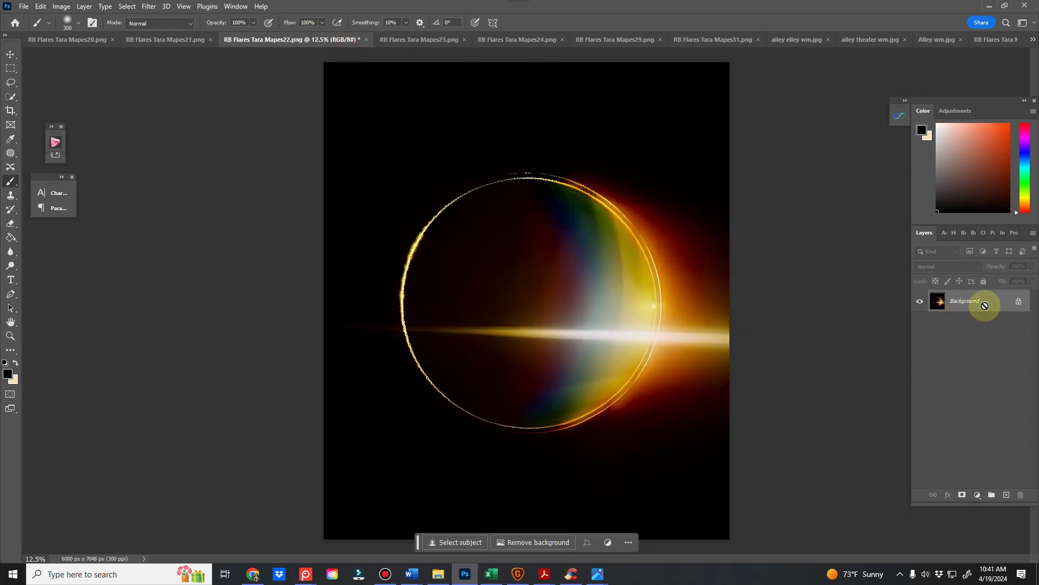
{"action": "key", "text": "ctrl+a"}
{"action": "left_click", "coordinate": [1018, 301]}
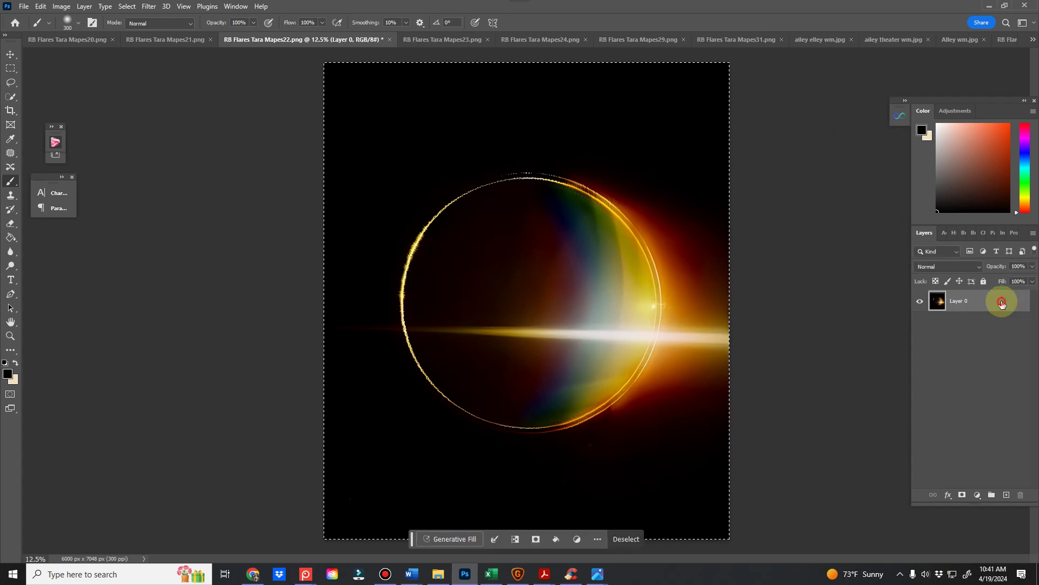
- Resize the RB Flares Tara Mapes22.png image to a width of 1500 pixels
{"action": "key", "text": "ctrl+alt+i"}
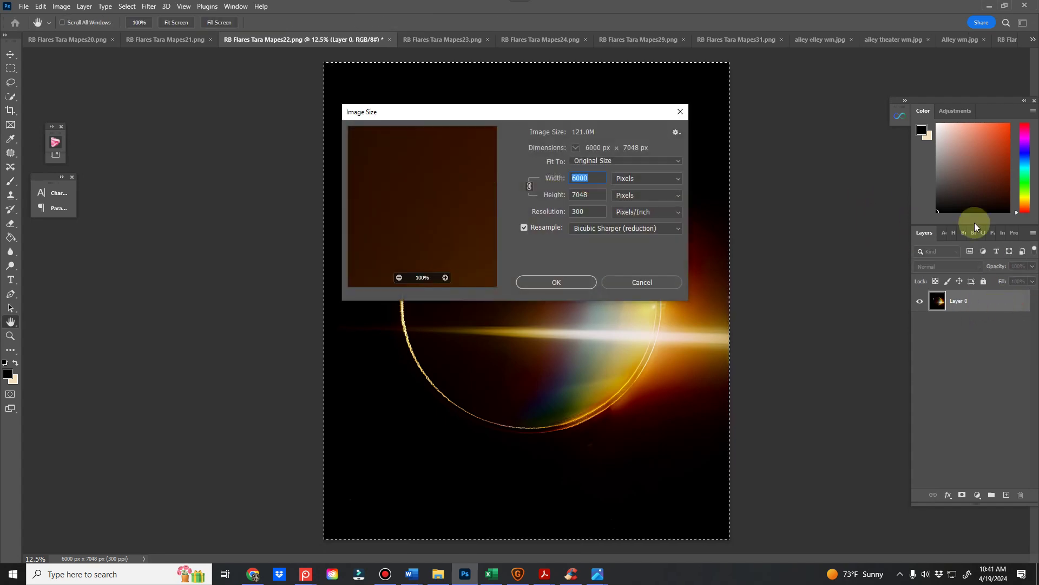
{"action": "type", "text": "1500"}
{"action": "left_click", "coordinate": [557, 282]}
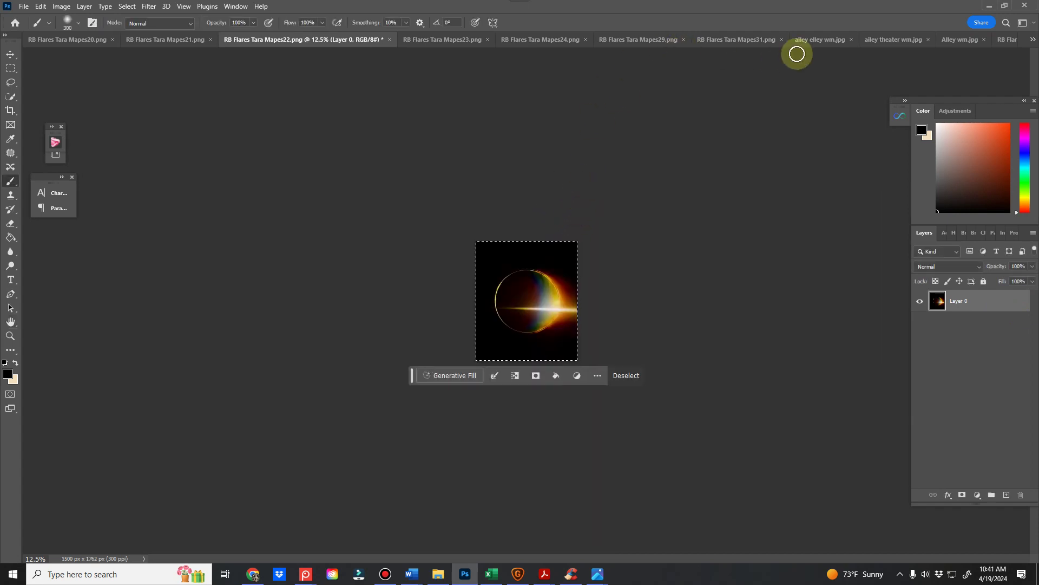
- In ailey elley wm.jpg, hide Layers 1, 2 and 3 and select the Background layer
{"action": "left_click", "coordinate": [819, 39]}
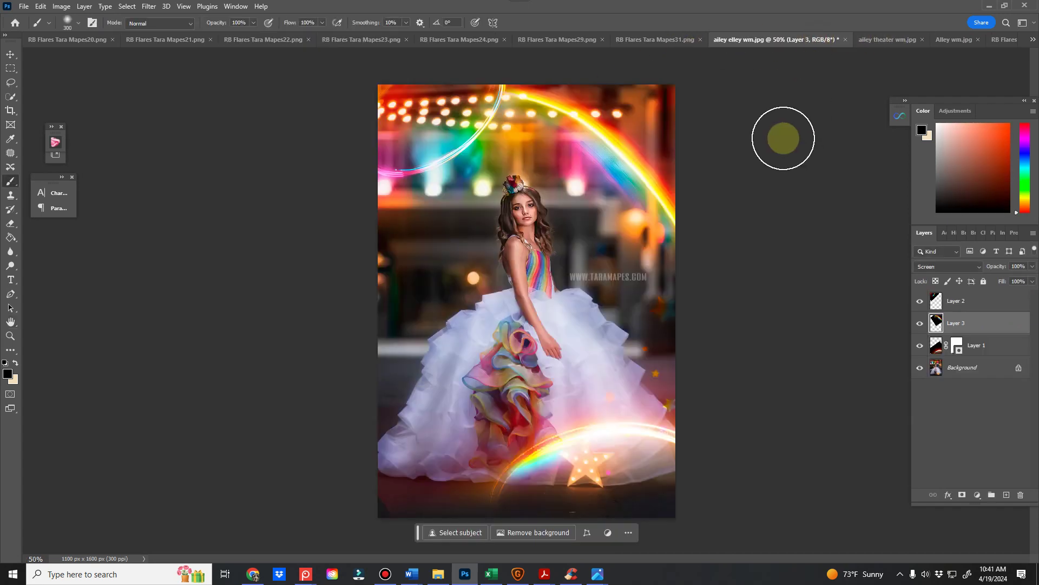
{"action": "left_click", "coordinate": [920, 323]}
{"action": "left_click", "coordinate": [920, 301]}
{"action": "left_click", "coordinate": [922, 348]}
{"action": "left_click", "coordinate": [976, 368]}
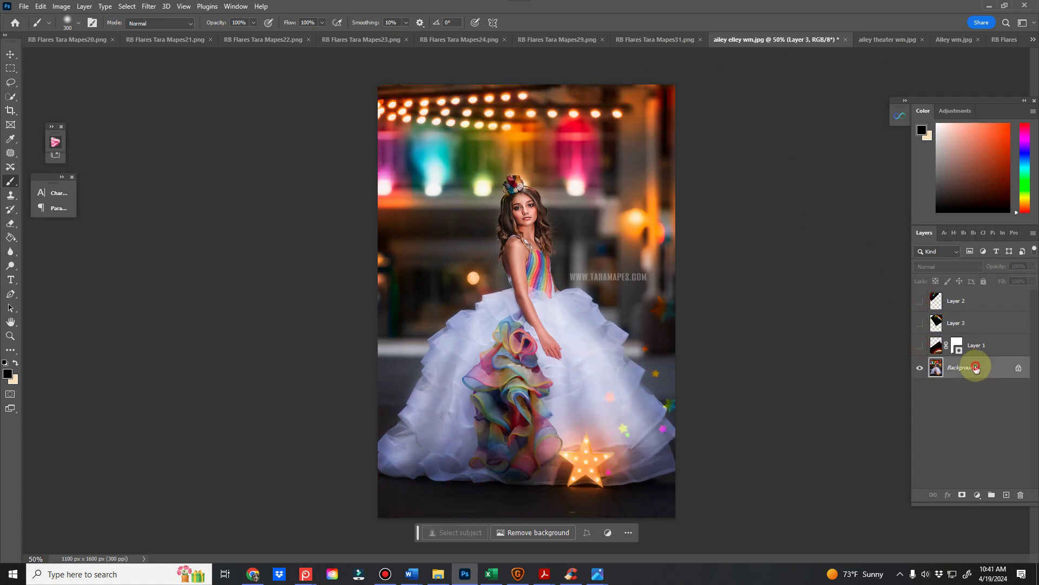
- Paste the copied flare above the Background, rotate it to about -93°, and center its ring over the girl
{"action": "key", "text": "ctrl+v"}
{"action": "key", "text": "ctrl+t"}
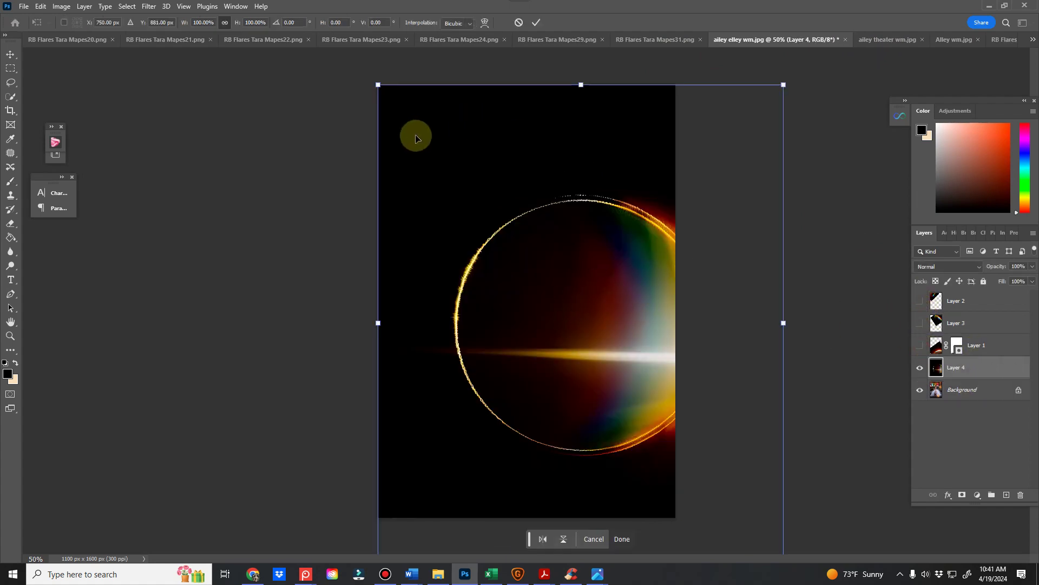
{"action": "left_click_drag", "start_coordinate": [395, 83], "coordinate": [297, 413]}
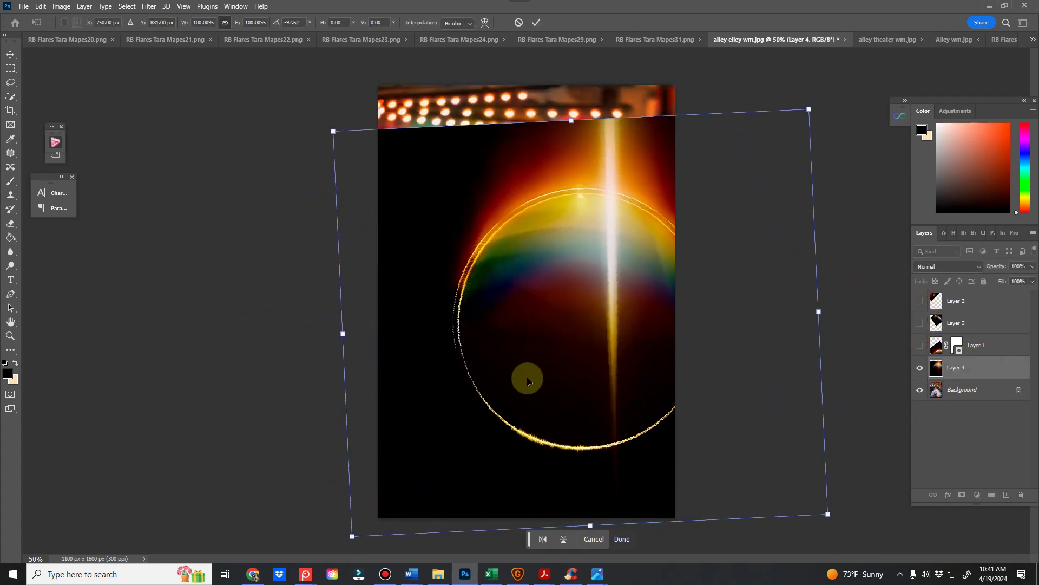
{"action": "left_click_drag", "start_coordinate": [529, 376], "coordinate": [561, 366]}
{"action": "left_click", "coordinate": [537, 24]}
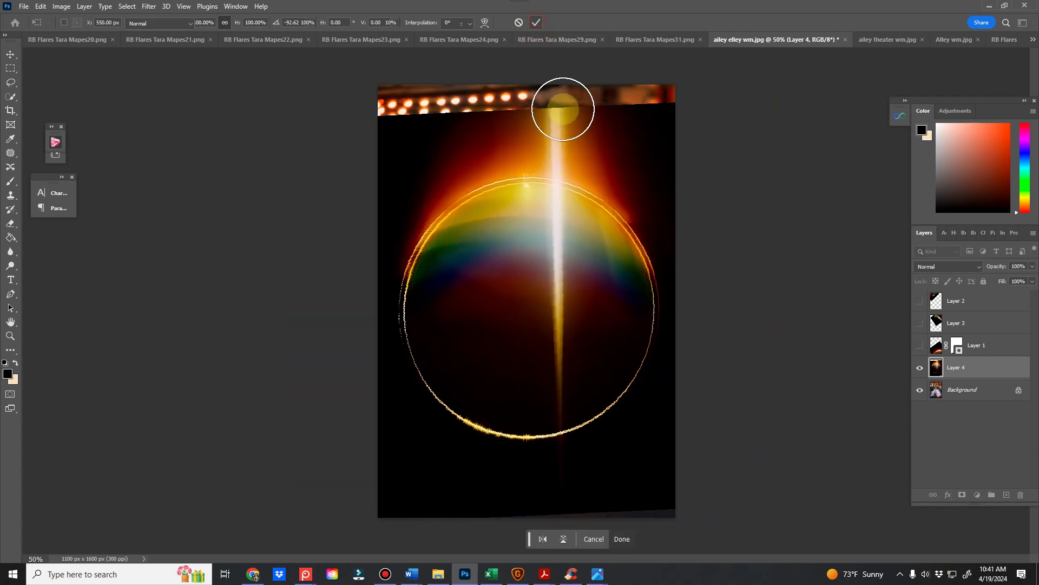
- Set the pasted flare layer's blend mode to Screen and move the flare slightly higher over the girl
{"action": "left_click", "coordinate": [952, 268]}
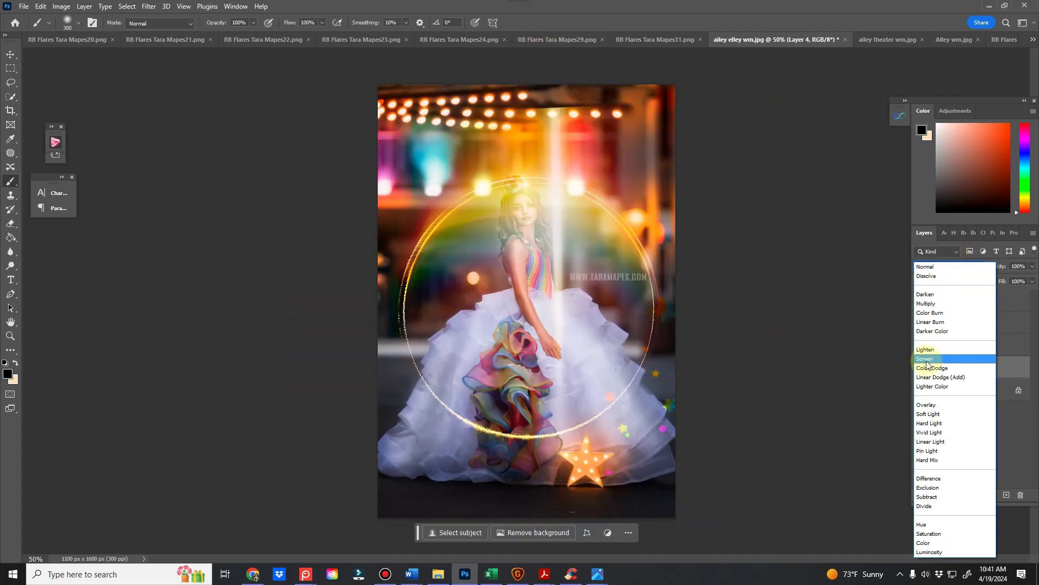
{"action": "left_click", "coordinate": [939, 360]}
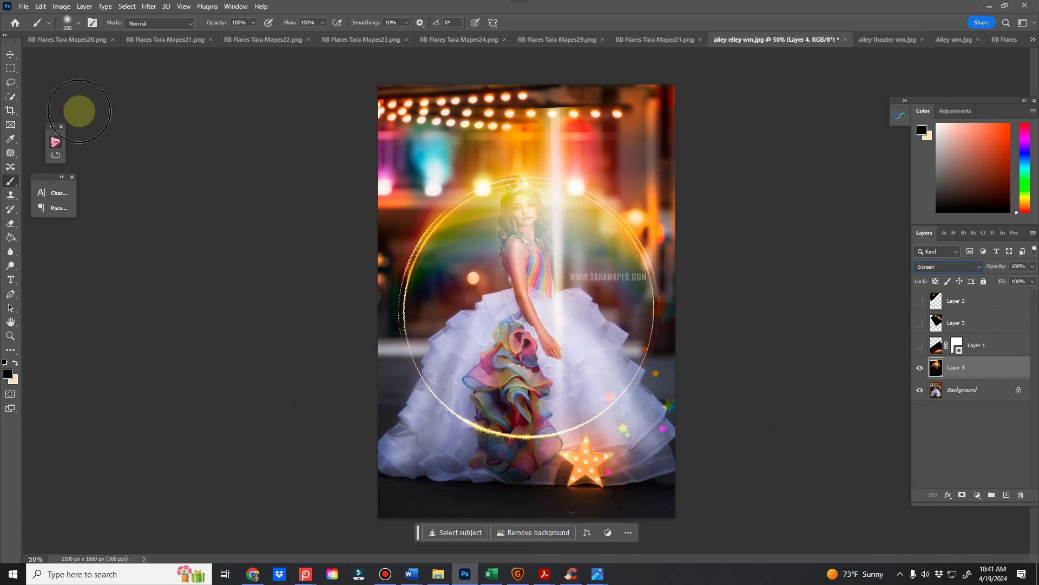
{"action": "left_click", "coordinate": [11, 54]}
{"action": "key", "text": "ctrl+t"}
{"action": "left_click_drag", "start_coordinate": [654, 359], "coordinate": [636, 336]}
{"action": "left_click", "coordinate": [538, 22]}
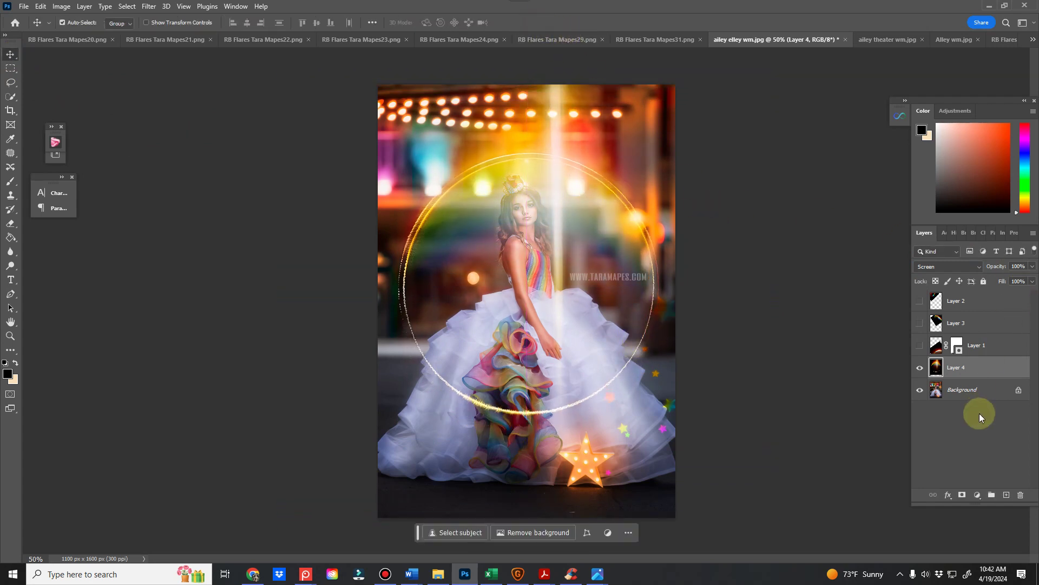
- Add a layer mask to Layer 4 and move its flare down so the ring's upper edge meets the girl's crown
{"action": "left_click", "coordinate": [962, 494]}
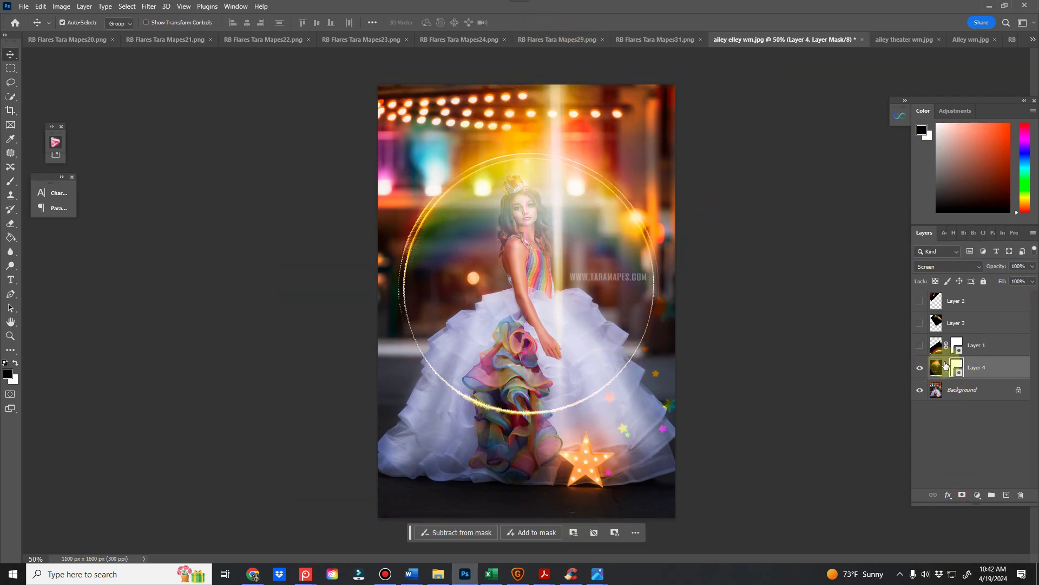
{"action": "left_click", "coordinate": [920, 368]}
{"action": "left_click", "coordinate": [920, 368]}
{"action": "left_click", "coordinate": [936, 367]}
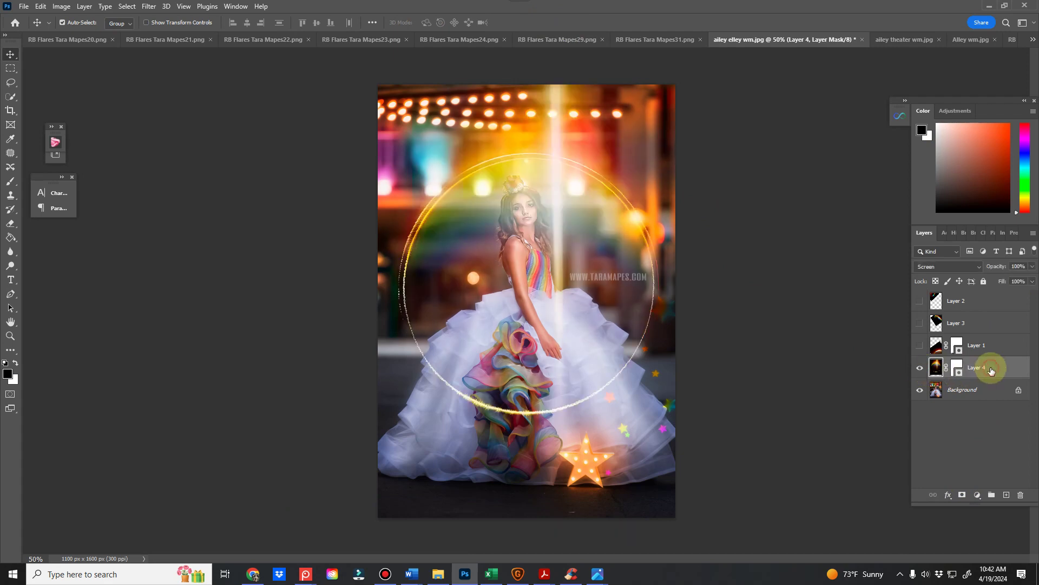
{"action": "key", "text": "ctrl+t"}
{"action": "left_click_drag", "start_coordinate": [553, 252], "coordinate": [557, 275]}
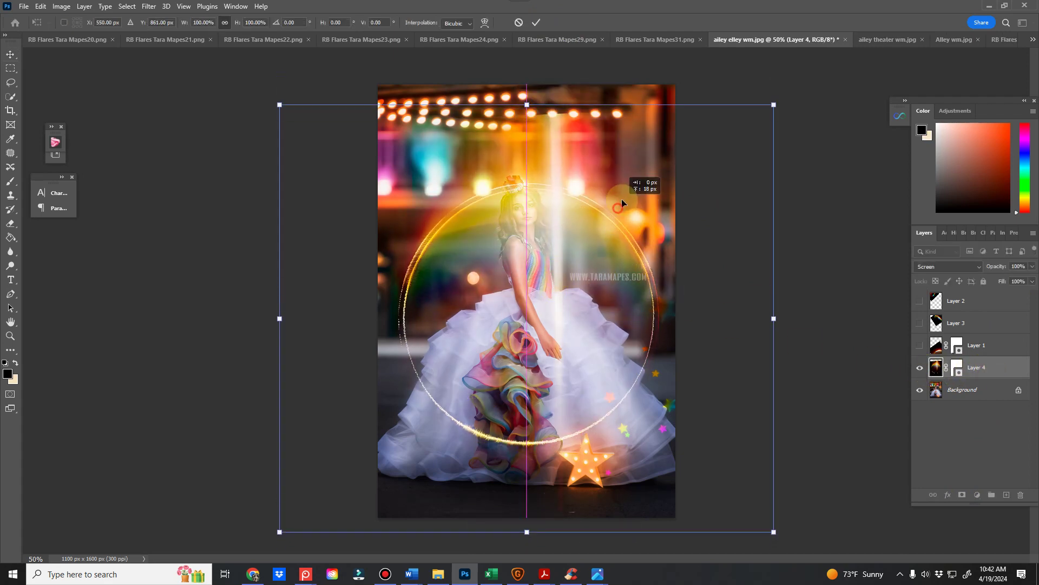
{"action": "left_click", "coordinate": [536, 22]}
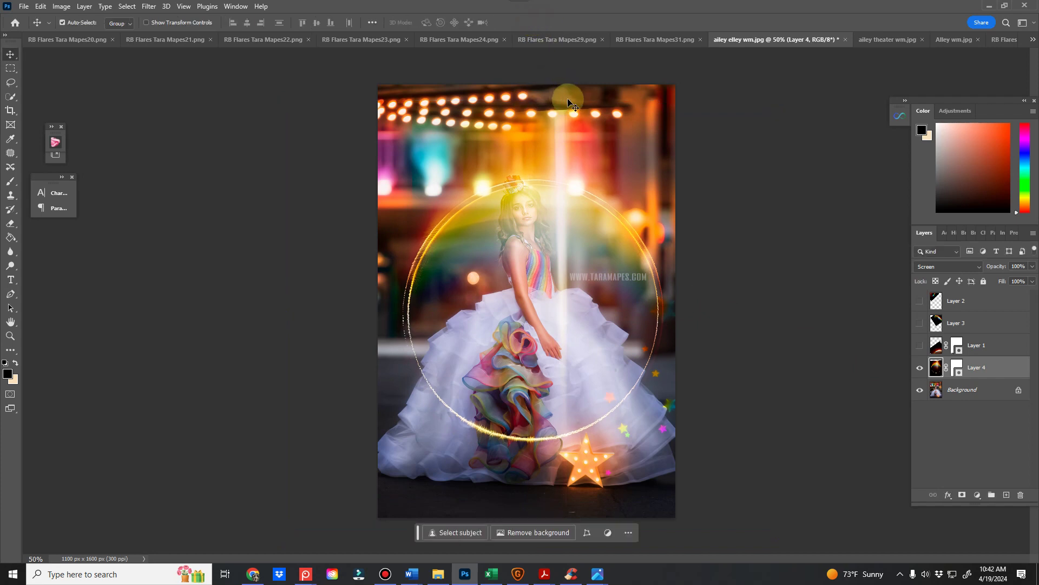
- Try rotating Layer 4's flare by about 175° and moving it up so its bright end falls across the dress
{"action": "left_click", "coordinate": [10, 180]}
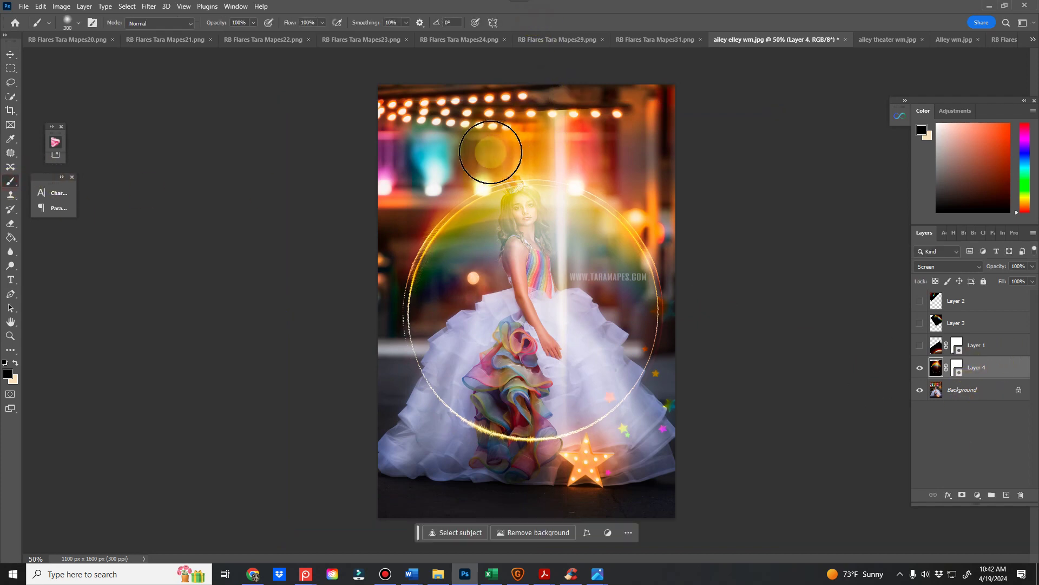
{"action": "left_click", "coordinate": [1006, 350]}
{"action": "left_click", "coordinate": [1005, 371]}
{"action": "key", "text": "ctrl+t"}
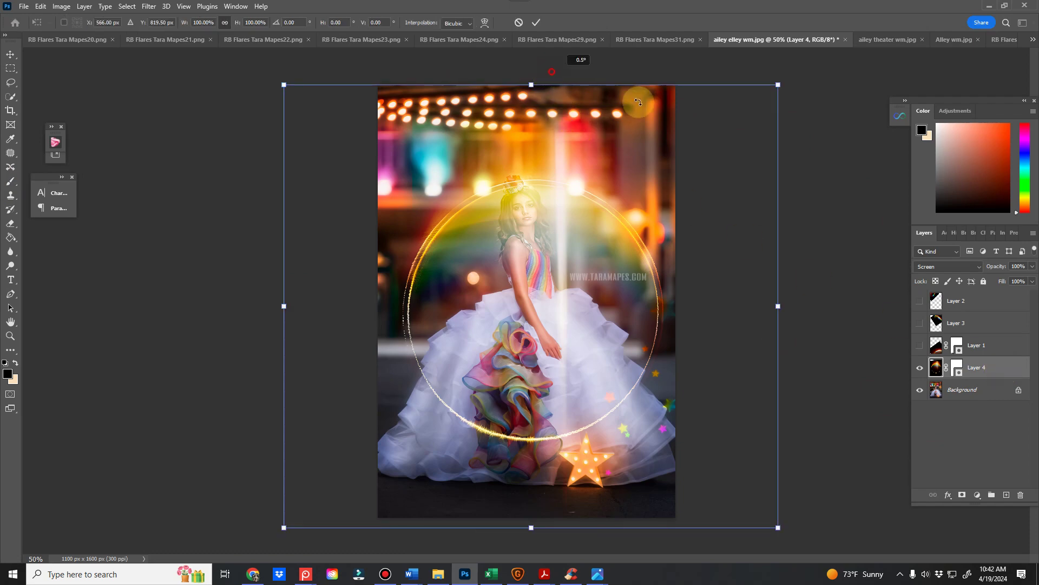
{"action": "left_click_drag", "start_coordinate": [552, 73], "coordinate": [529, 525]}
{"action": "left_click_drag", "start_coordinate": [540, 471], "coordinate": [527, 425]}
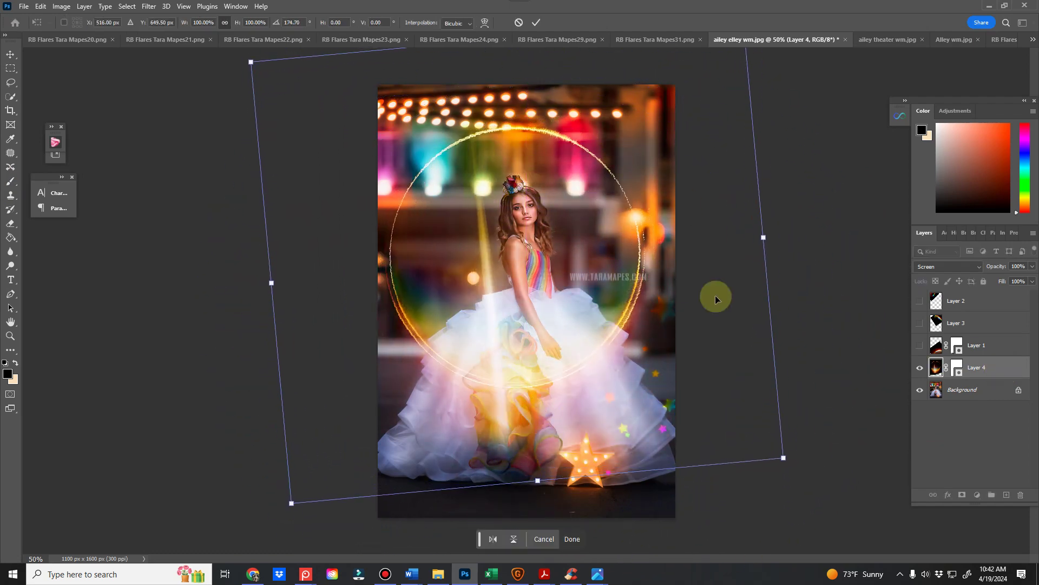
- Rotate Layer 4's flare to about -14.6°, shrink it to about 25.6%, and place it as a halo above the girl's crown
{"action": "left_click_drag", "start_coordinate": [764, 242], "coordinate": [341, 179]}
{"action": "left_click_drag", "start_coordinate": [609, 145], "coordinate": [569, 191]}
{"action": "left_click_drag", "start_coordinate": [573, 89], "coordinate": [557, 103]}
{"action": "left_click_drag", "start_coordinate": [509, 174], "coordinate": [526, 176]}
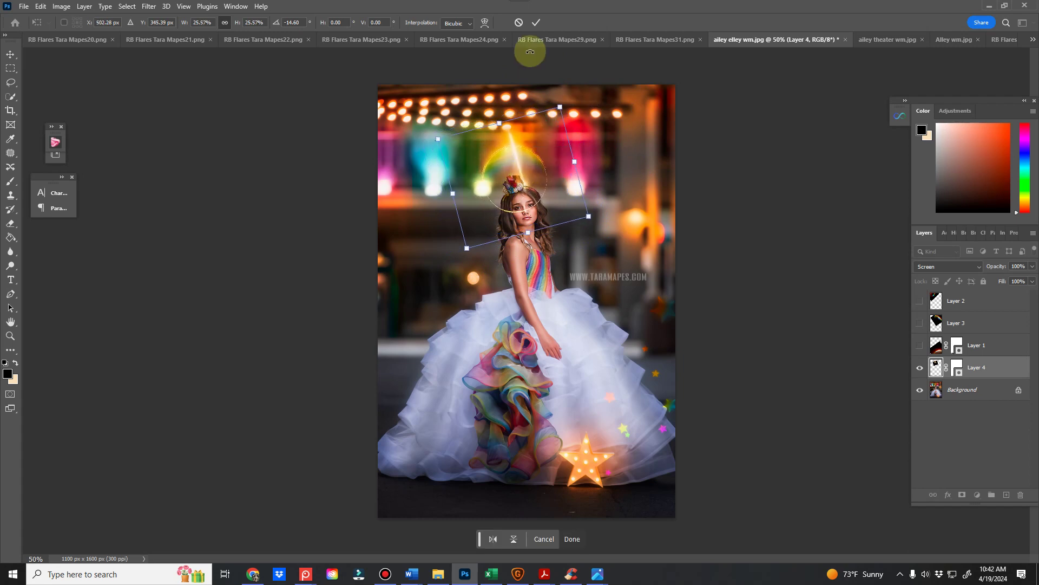
{"action": "left_click", "coordinate": [537, 24]}
{"action": "key", "text": "b"}
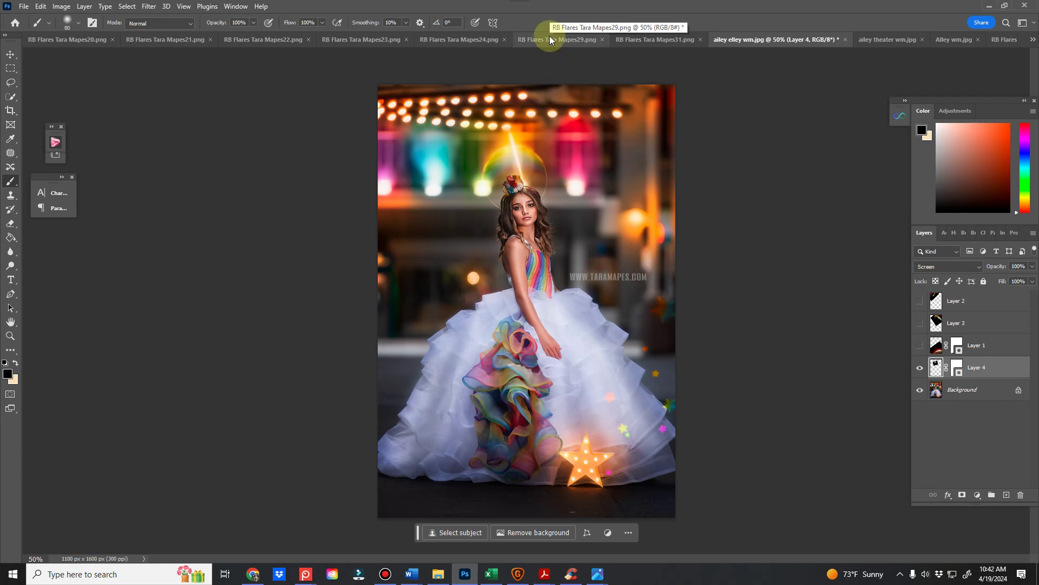
- Review the RB Flares Tara Mapes24, 29 and 31 PNG images and return to ailey elley wm.jpg
{"action": "left_click", "coordinate": [487, 40]}
{"action": "key", "text": "ctrl+a"}
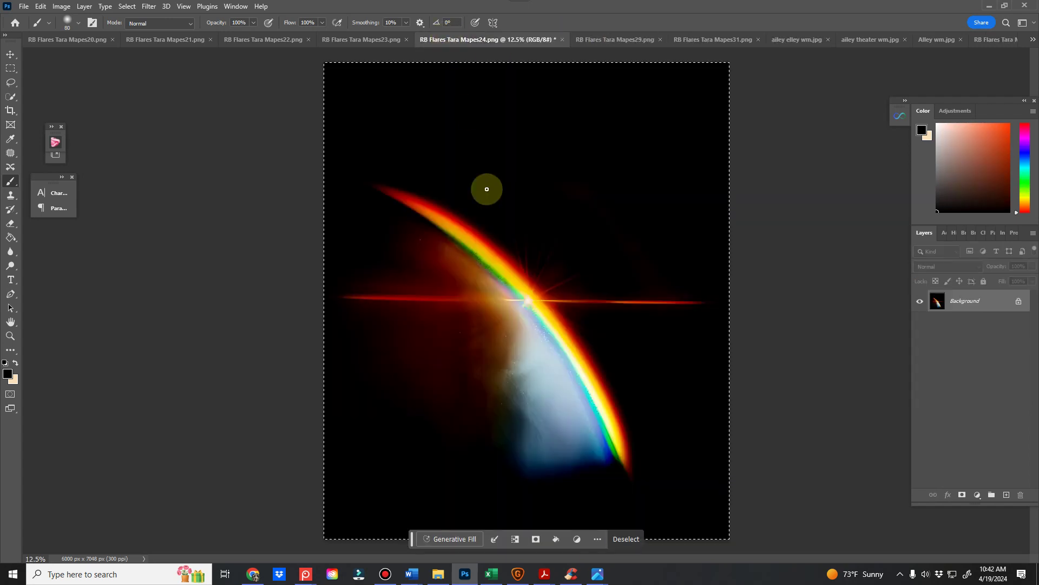
{"action": "left_click", "coordinate": [606, 38]}
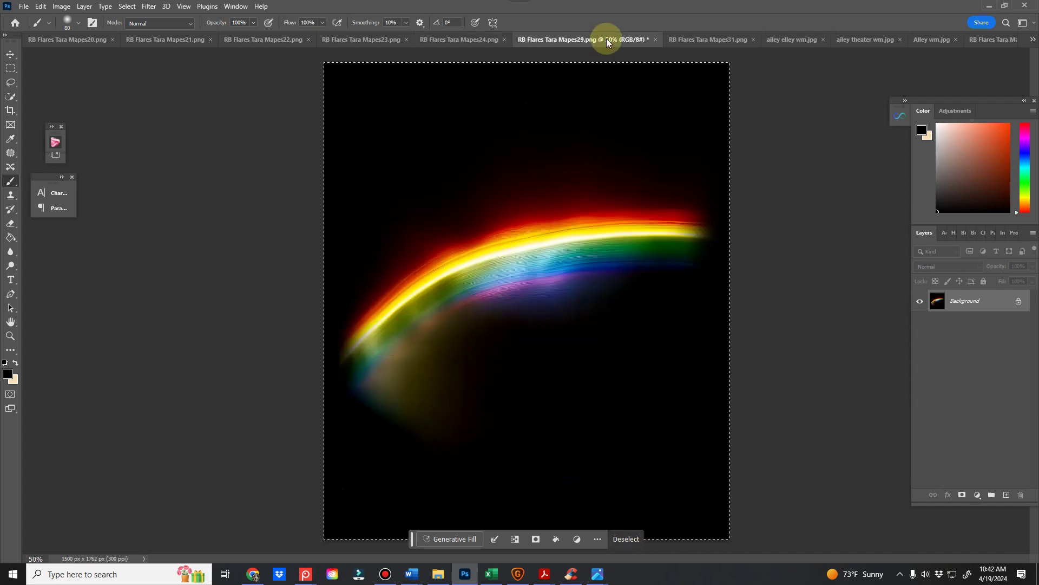
{"action": "left_click", "coordinate": [689, 35]}
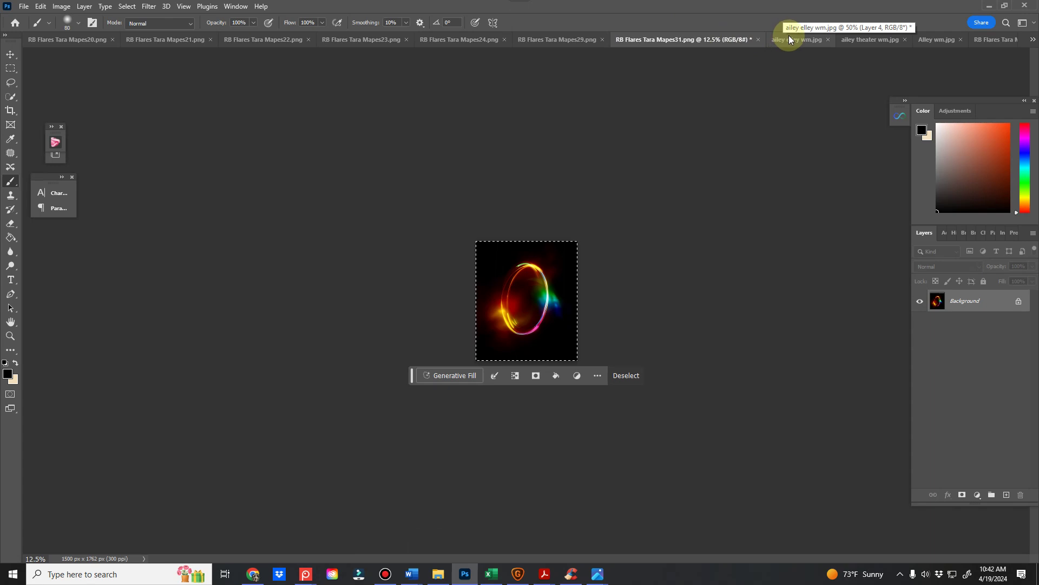
{"action": "left_click", "coordinate": [811, 41]}
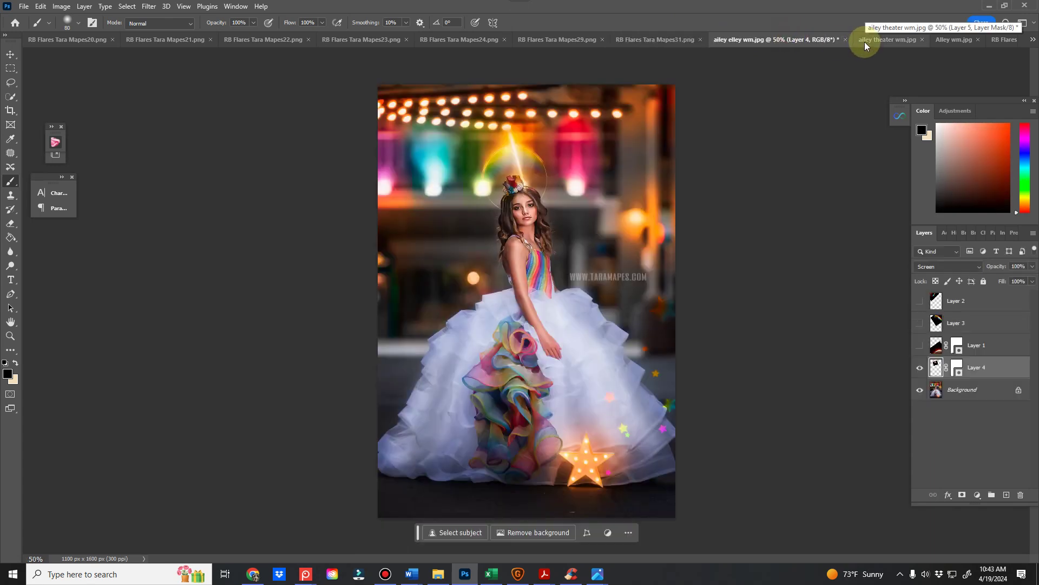